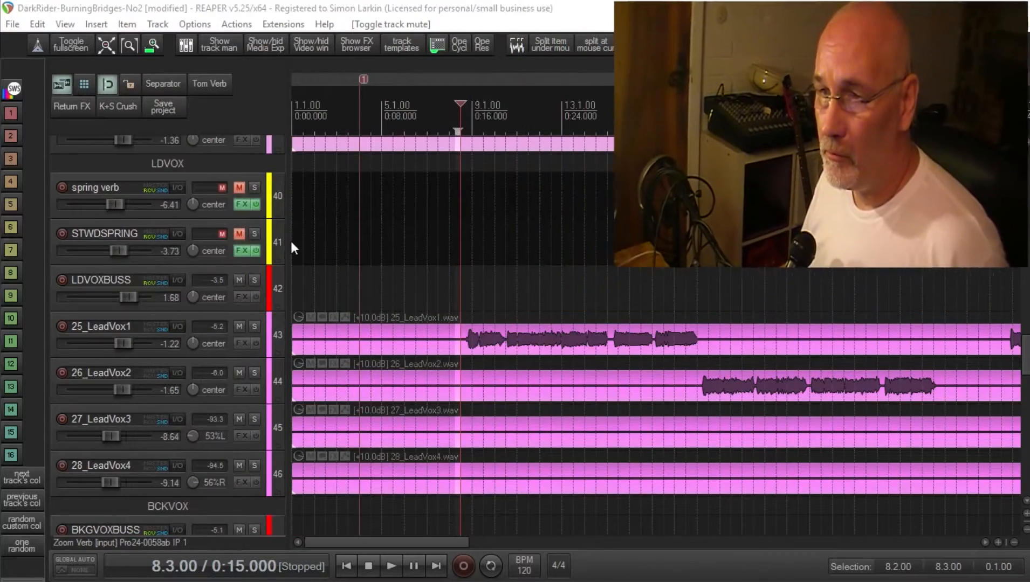
- Solo the MIC track at the beginning of the track list
scroll(274, 238, up, 3)
scroll(274, 238, up, 15)
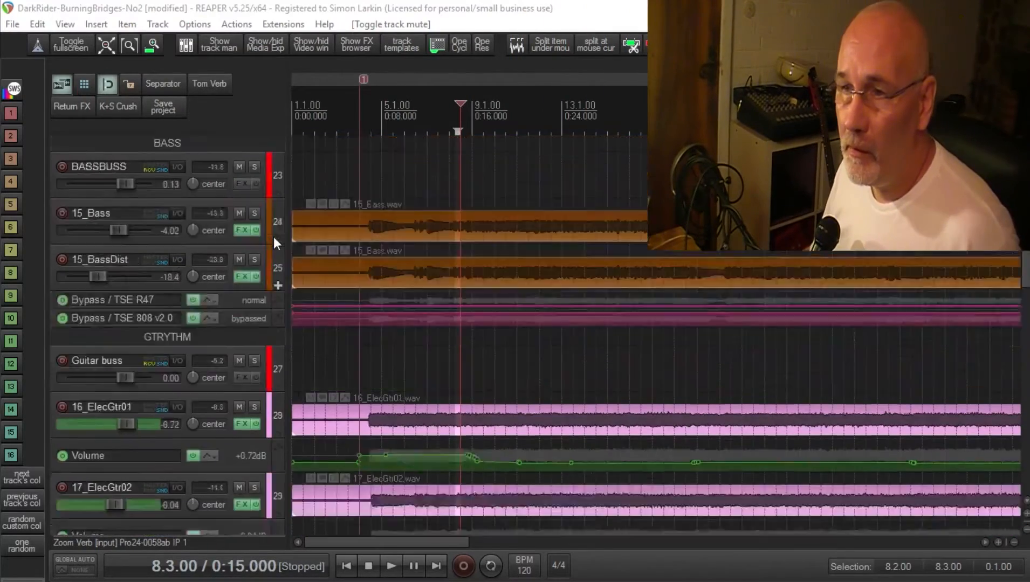
scroll(274, 237, up, 8)
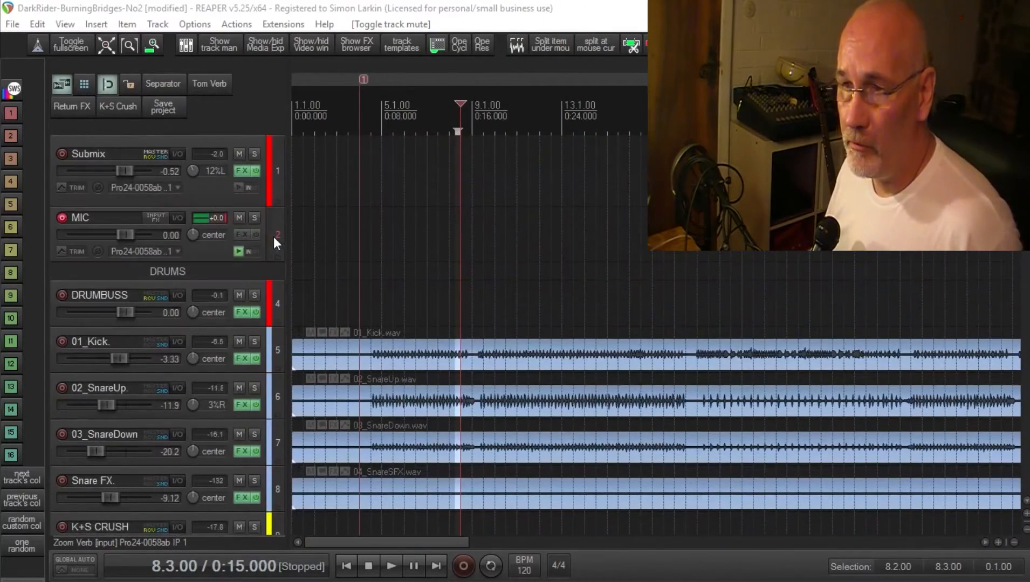
click(254, 217)
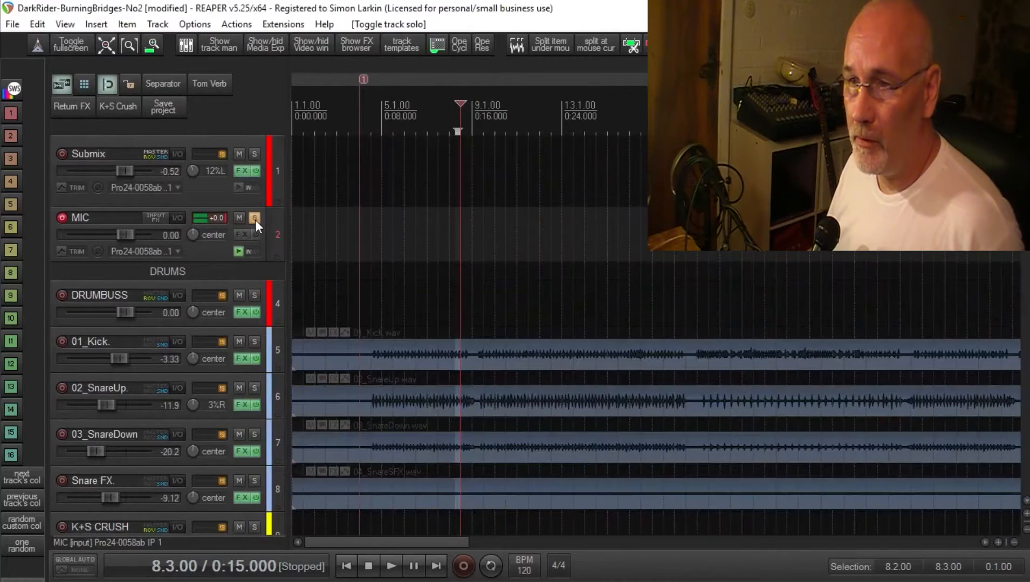
- Move the MIC track into the LDVOX section, directly above the spring verb track
click(273, 220)
scroll(274, 220, down, 12)
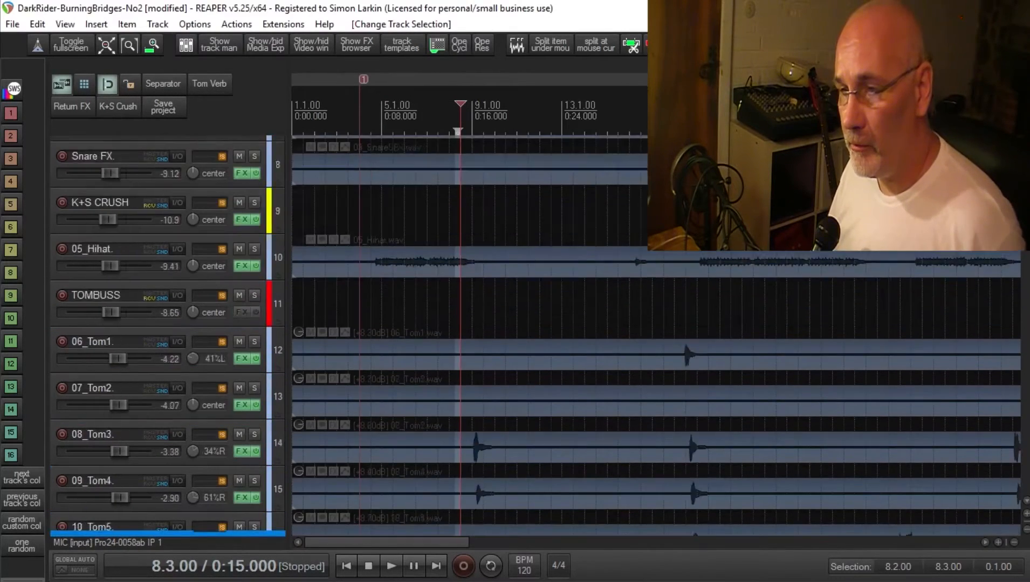
scroll(273, 221, down, 15)
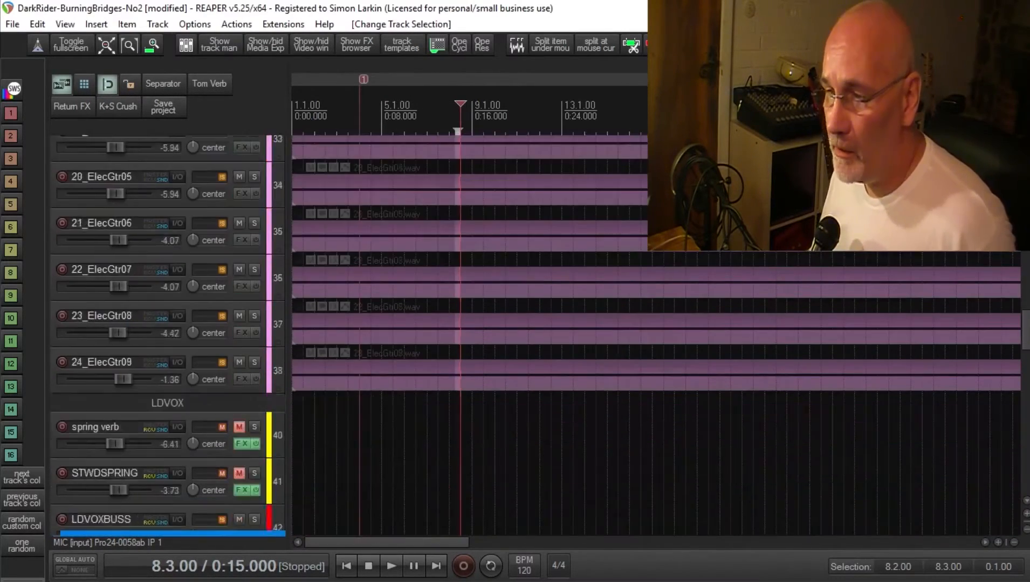
scroll(274, 221, down, 7)
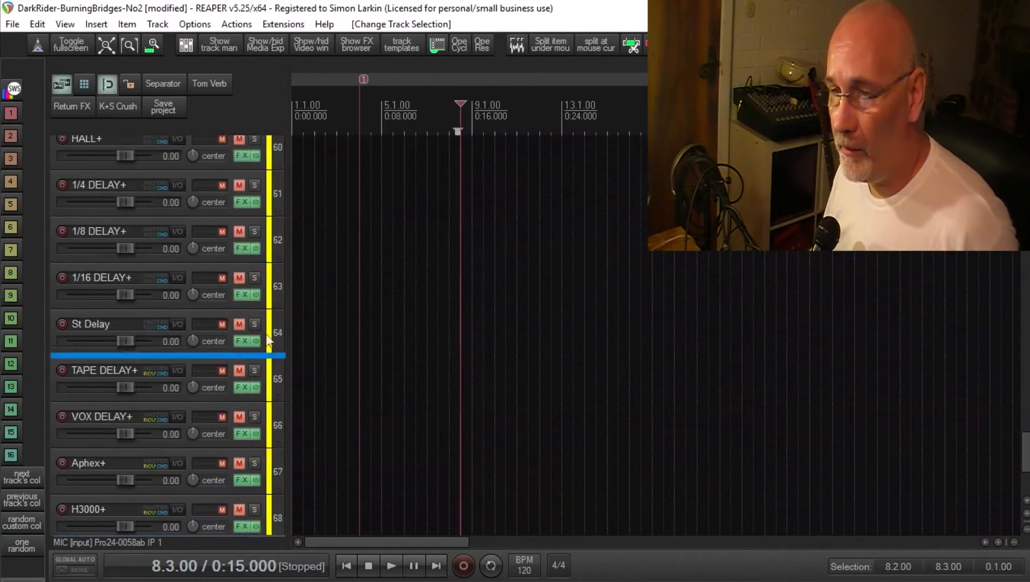
scroll(274, 220, up, 3)
scroll(280, 252, up, 10)
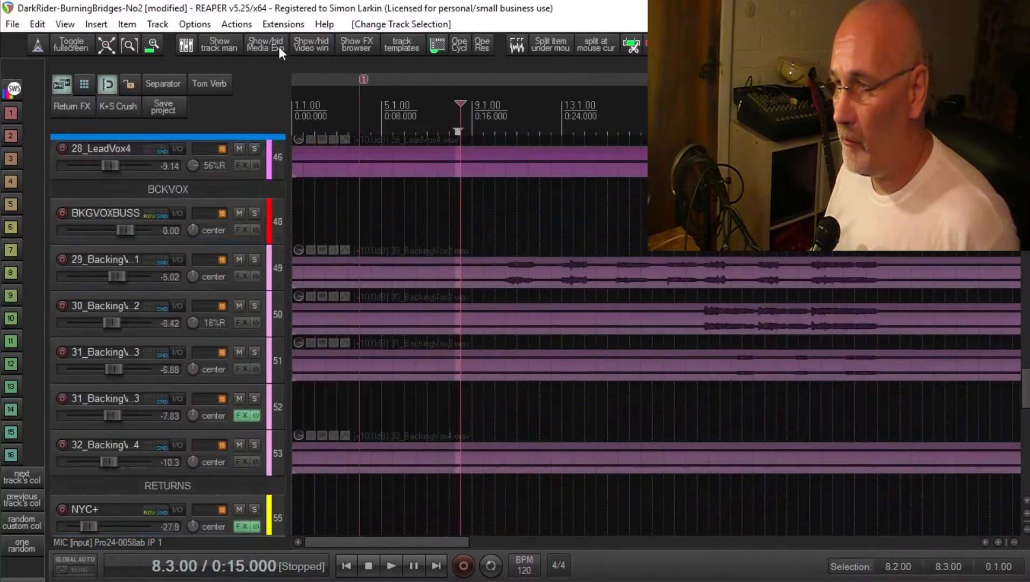
scroll(280, 240, up, 2)
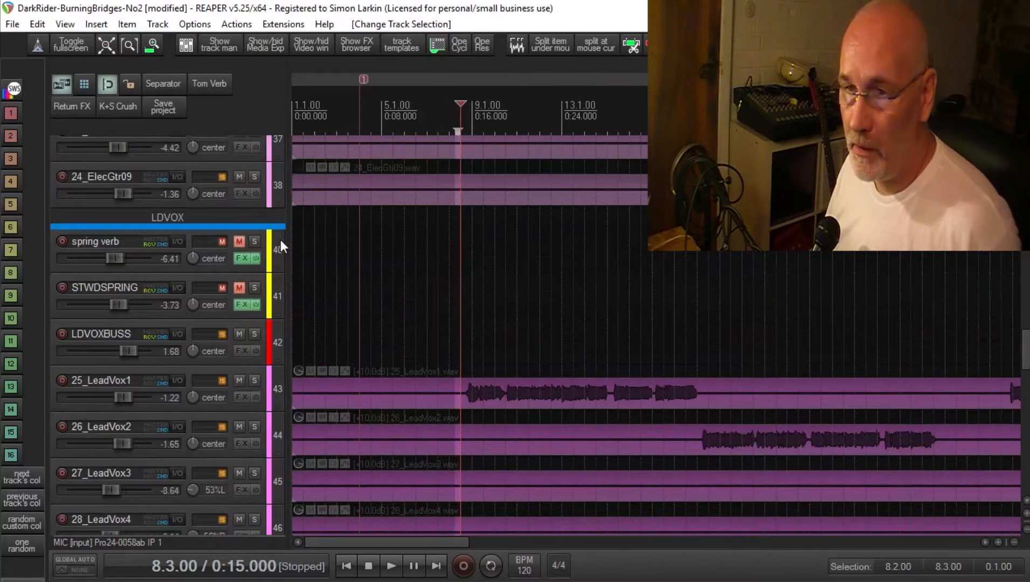
mouse_move(280, 240)
mouse_down()
mouse_move(282, 198)
mouse_move(284, 223)
mouse_up()
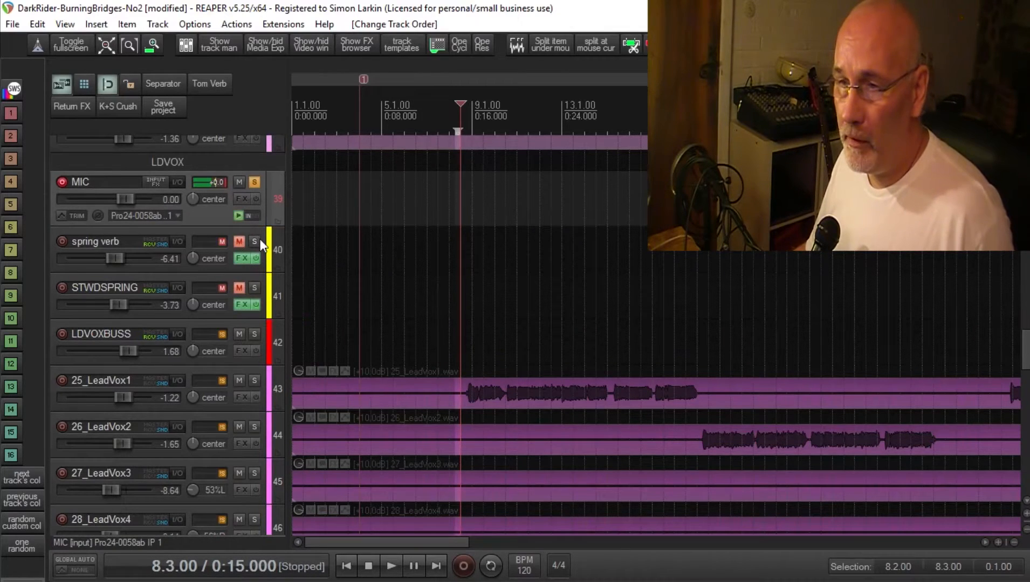
- Solo the LDVOXBUSS track and audition the lead vocals without the spring reverb, stopping playback after the first phrases
click(254, 335)
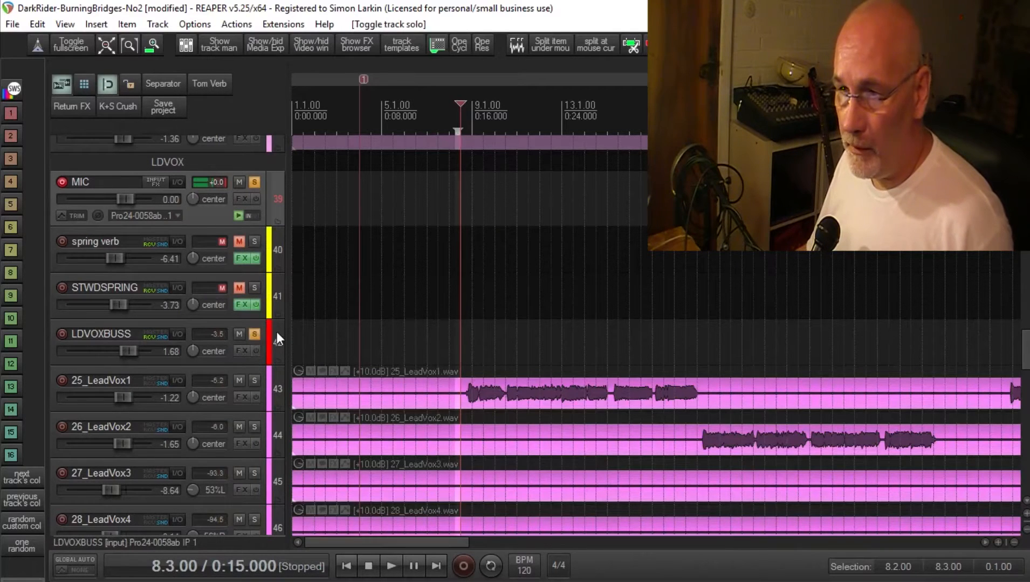
scroll(283, 343, down, 8)
scroll(283, 345, down, 3)
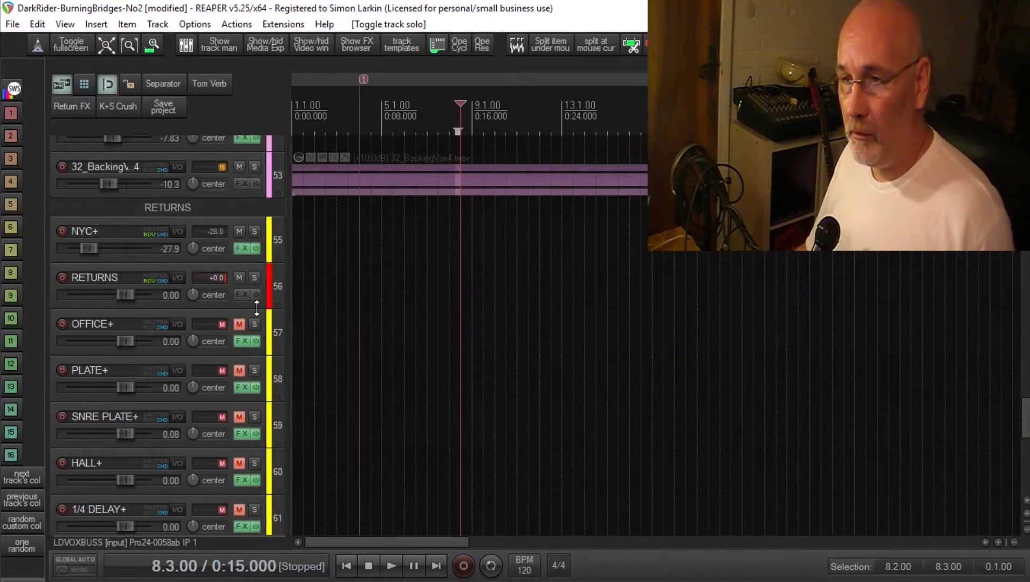
scroll(282, 358, down, 3)
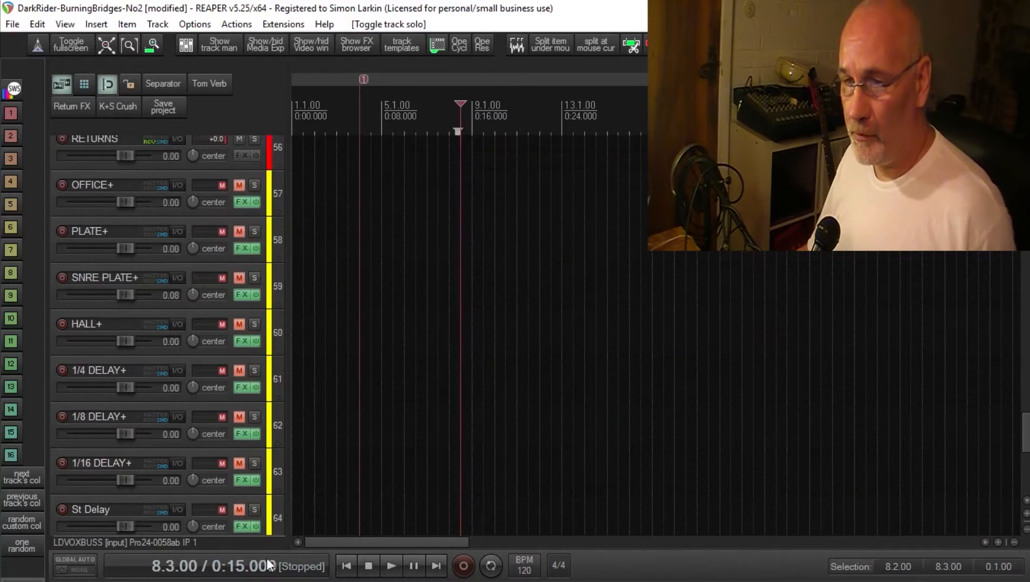
scroll(279, 445, up, 12)
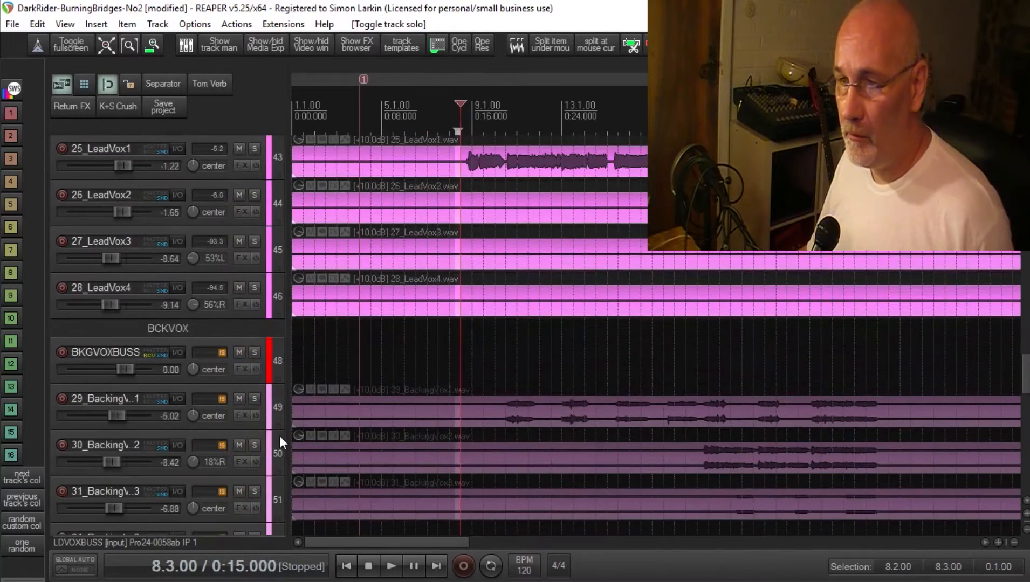
scroll(280, 435, up, 2)
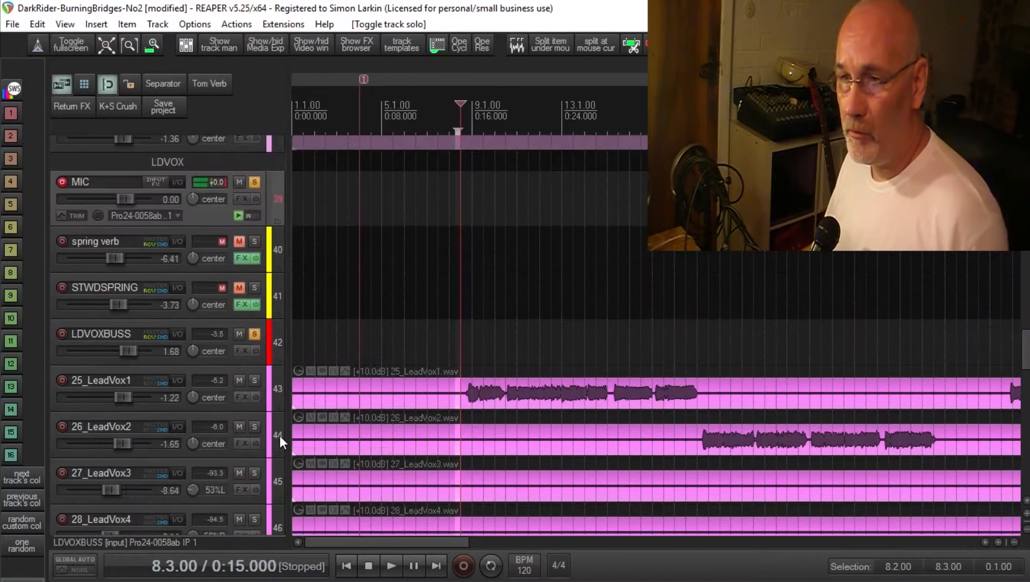
key(space)
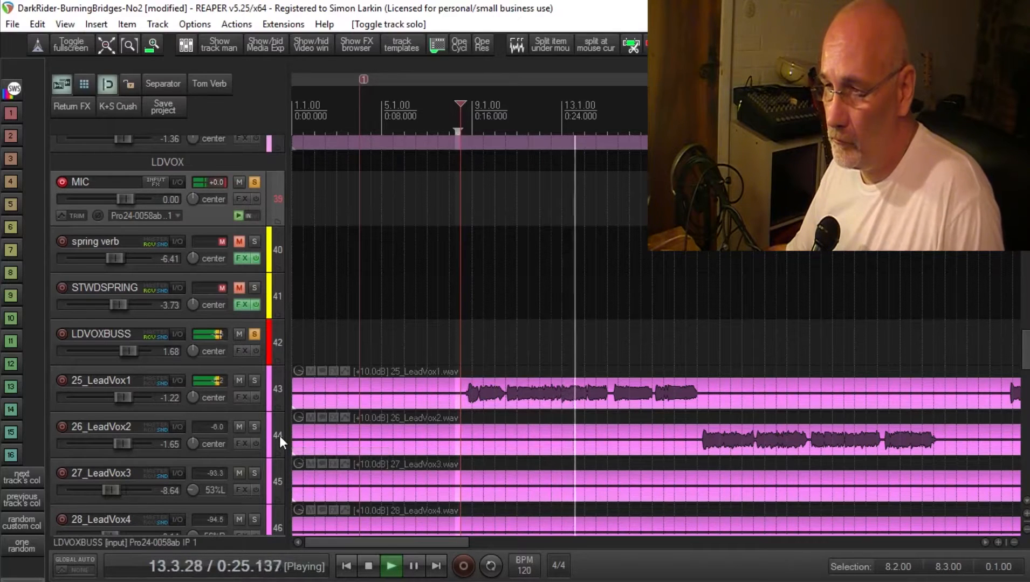
key(space)
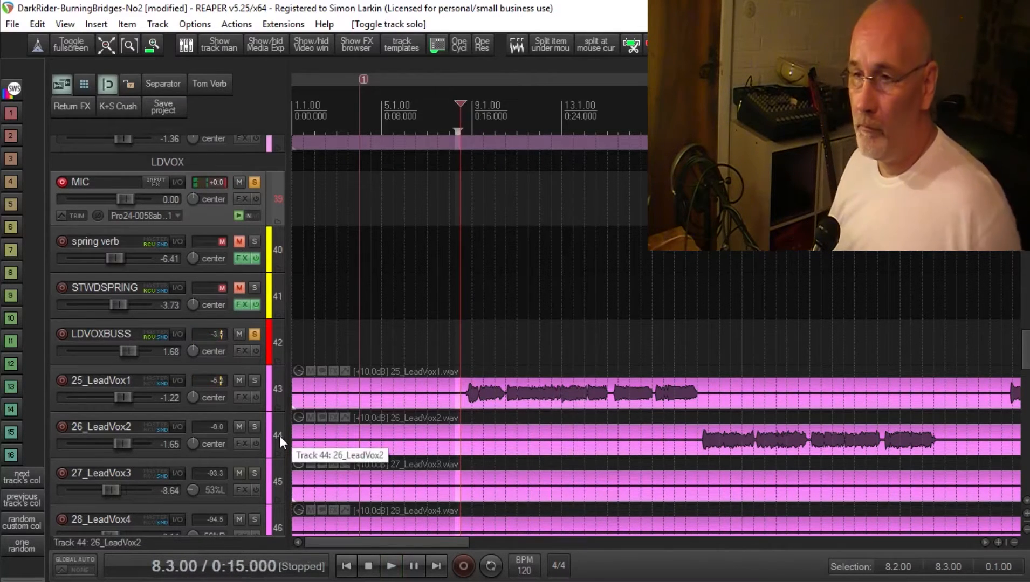
- Unmute the spring verb track, start playback and reset the track's volume to 0.00 dB
click(240, 241)
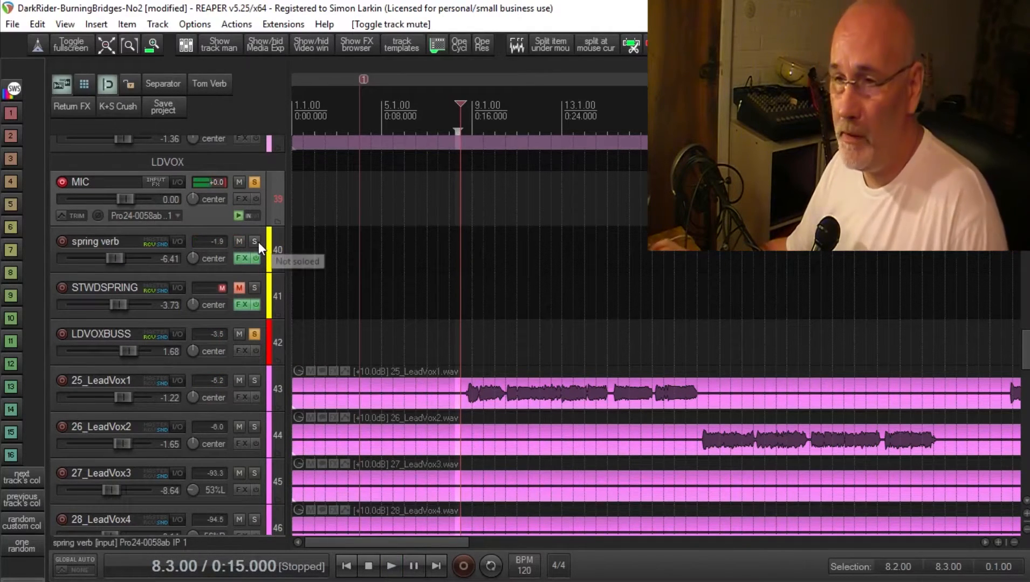
key(space)
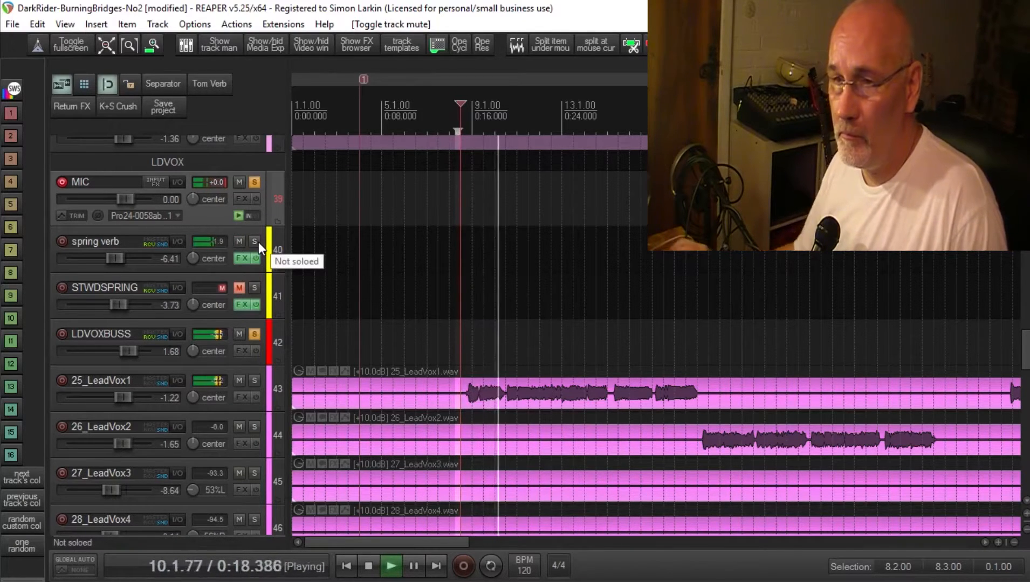
double_click(115, 255)
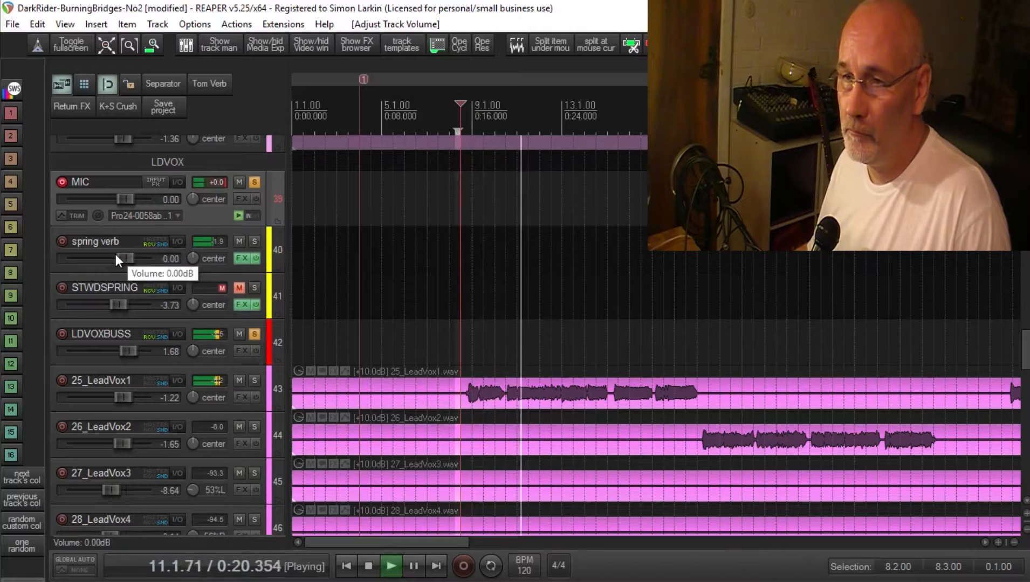
- Set the spring verb track's receive from LEADBUSS to +0.00 dB and solo the track, stopping playback and closing its routing
click(176, 242)
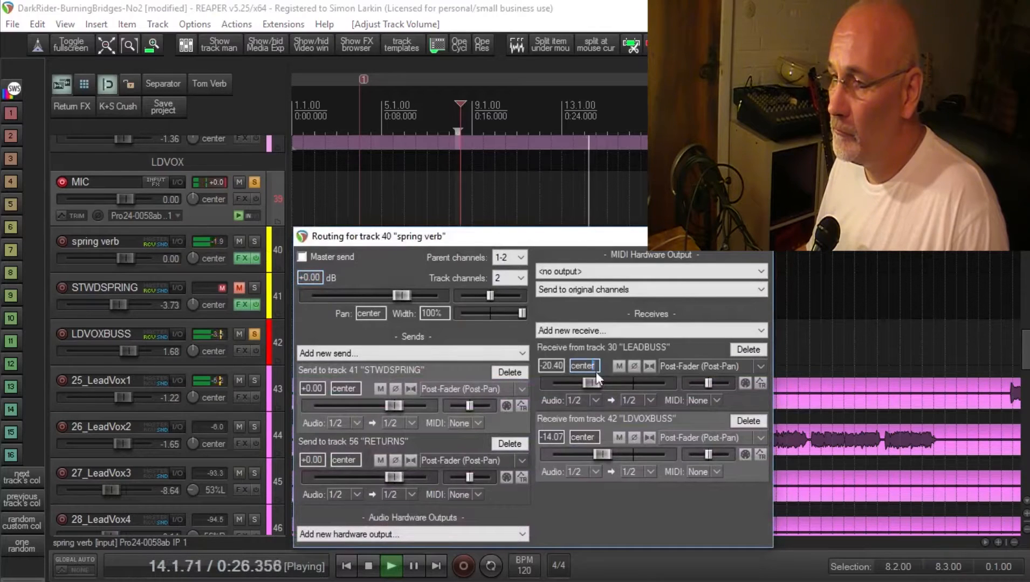
drag(591, 381, 634, 389)
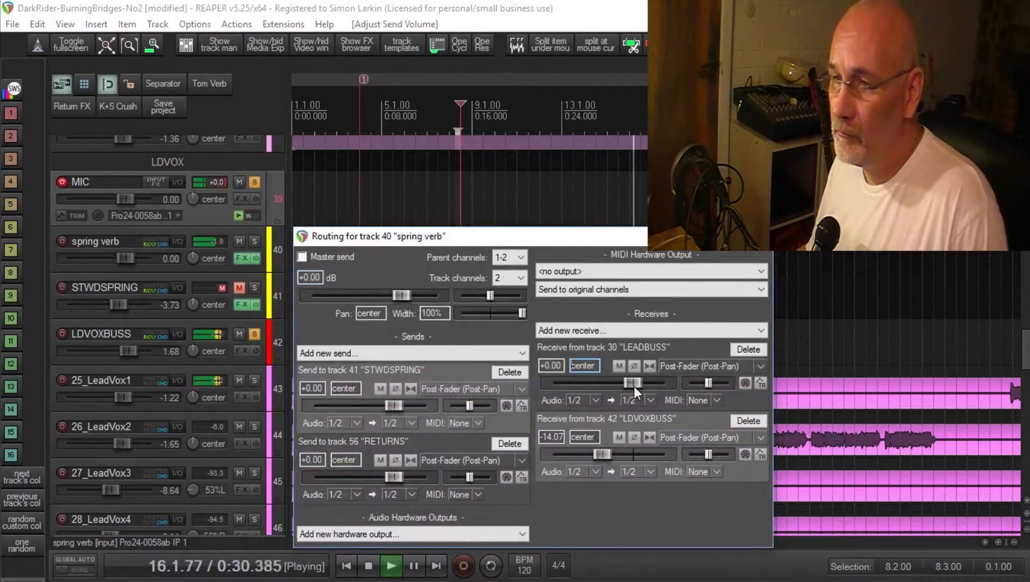
click(255, 242)
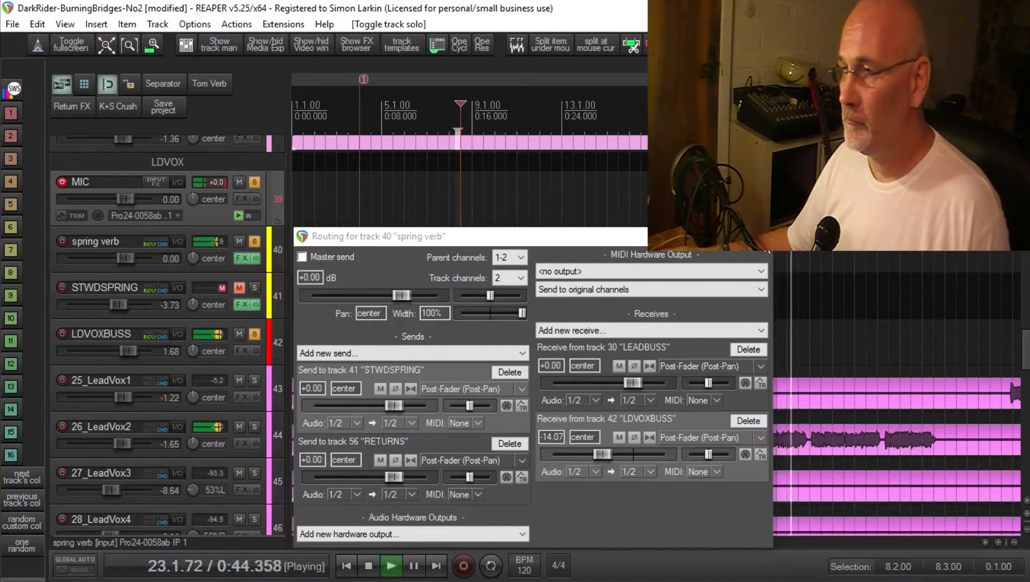
key(space)
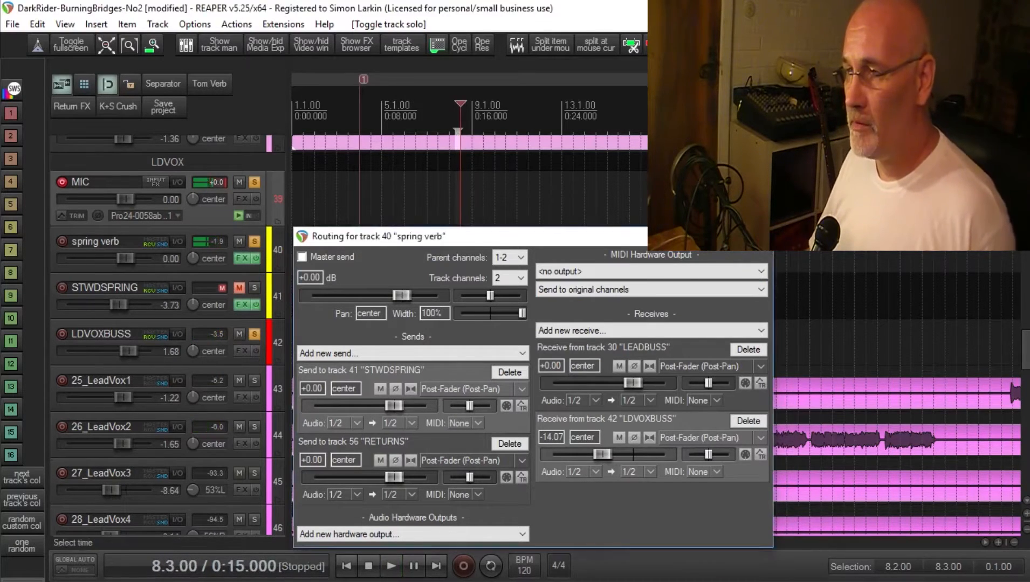
click(761, 237)
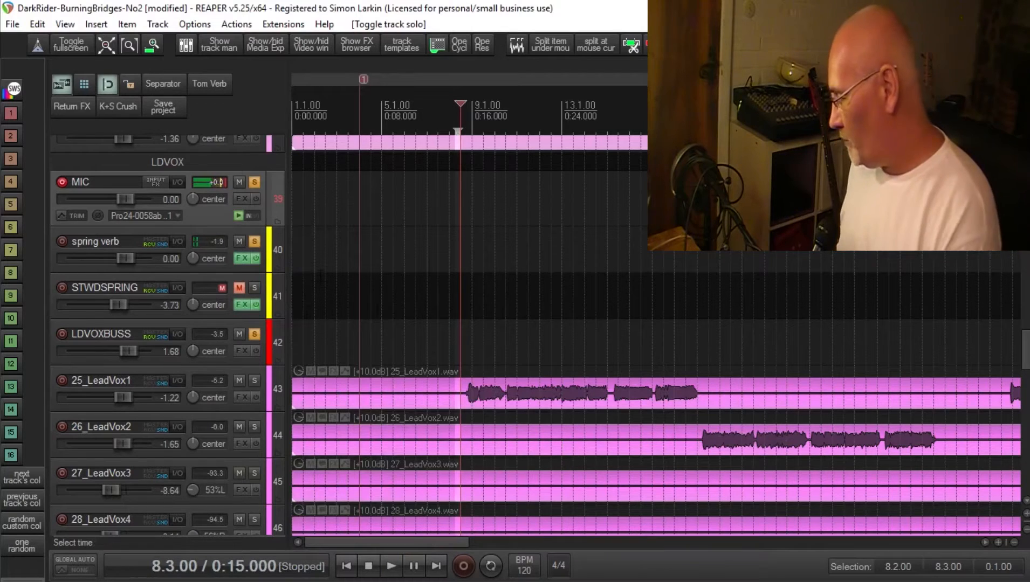
- Unmute the STWDSPRING track and review the Doubler2, SSLEQ and A1StereoControl plugins in its effects chain
click(278, 247)
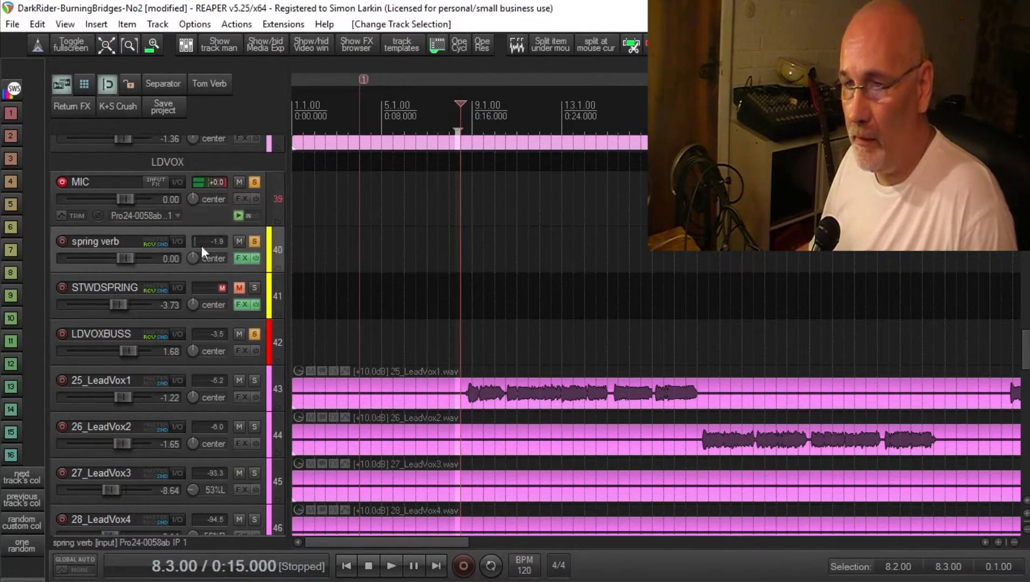
click(279, 294)
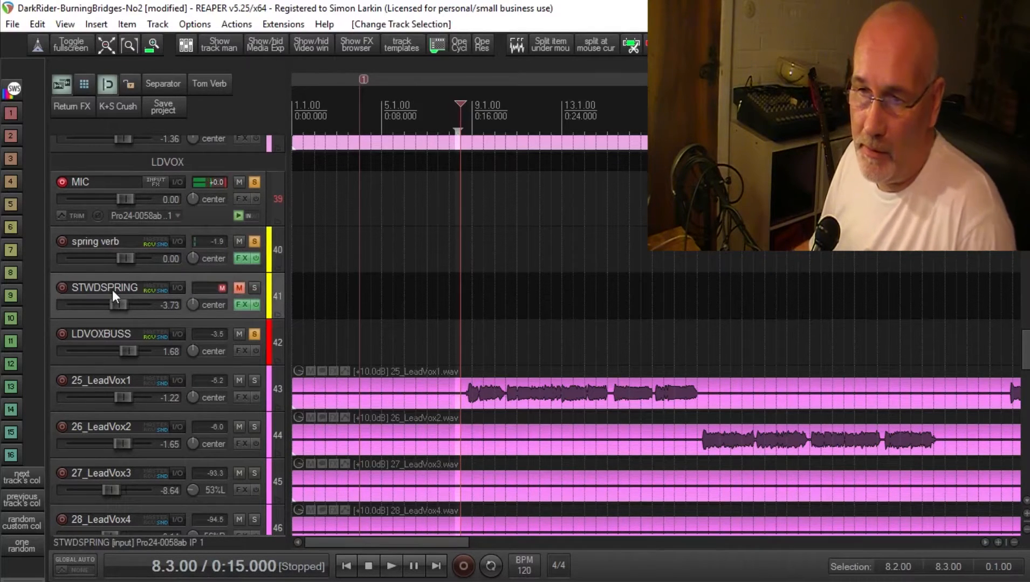
click(237, 287)
click(242, 306)
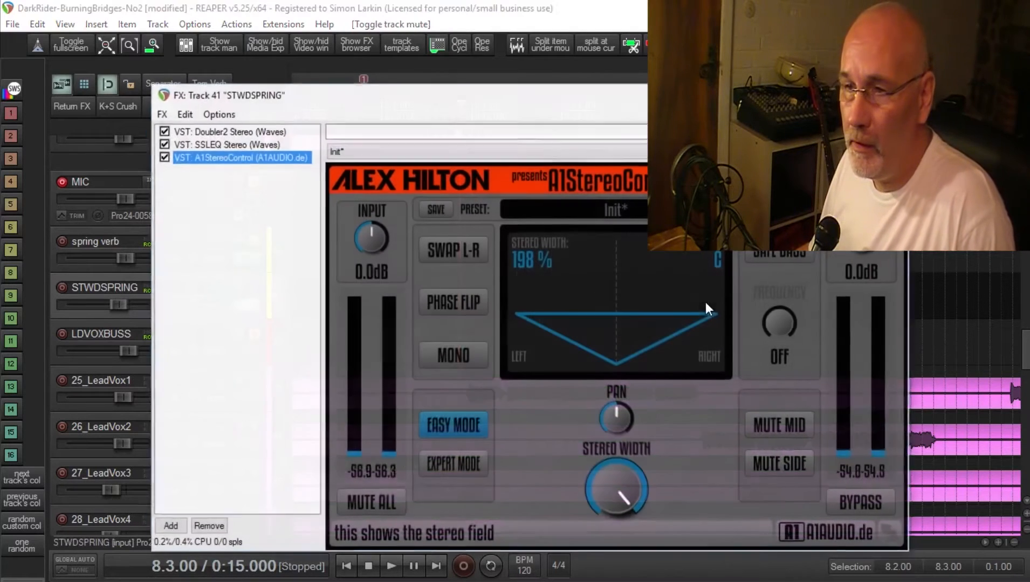
click(236, 131)
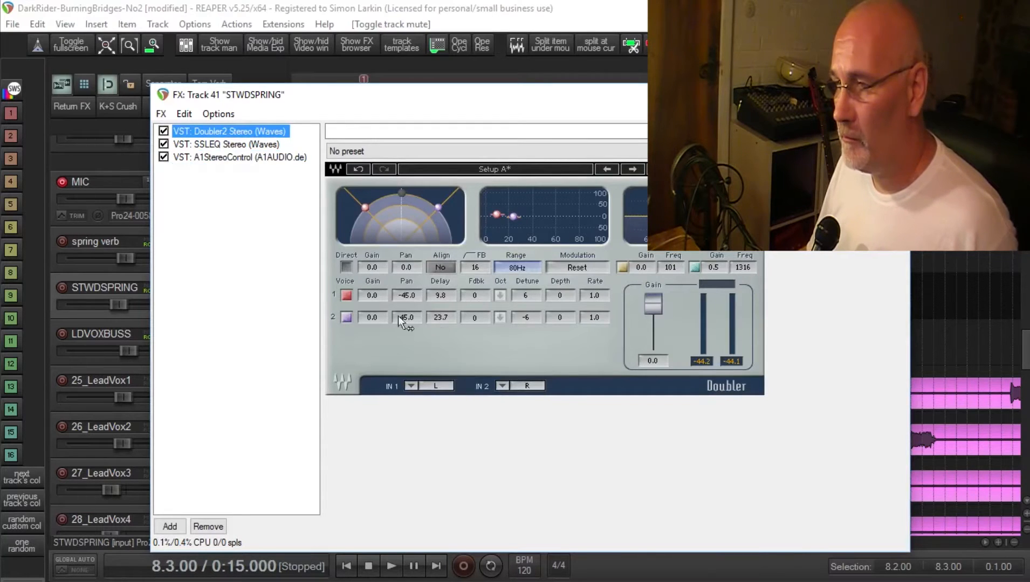
click(248, 145)
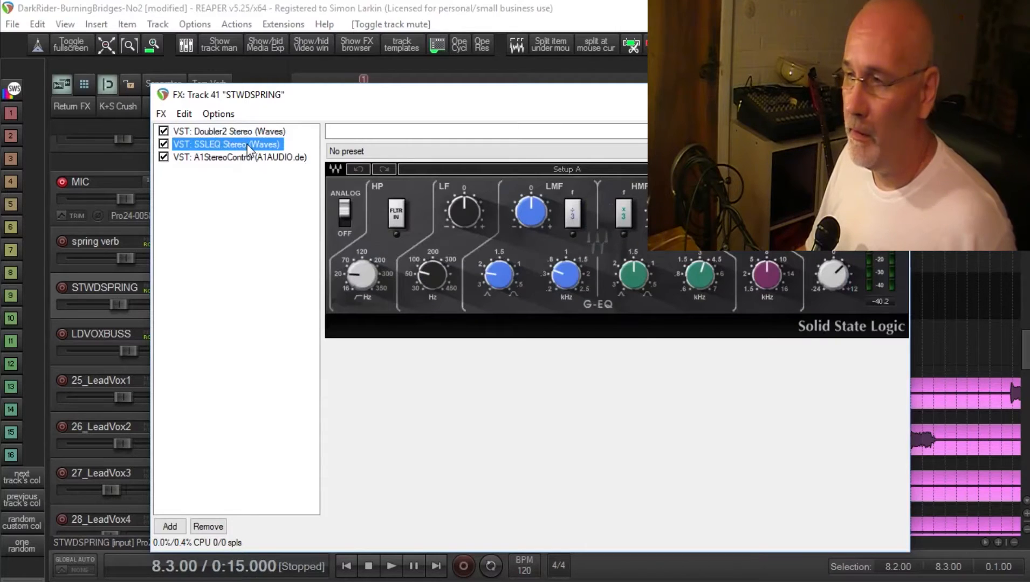
click(252, 157)
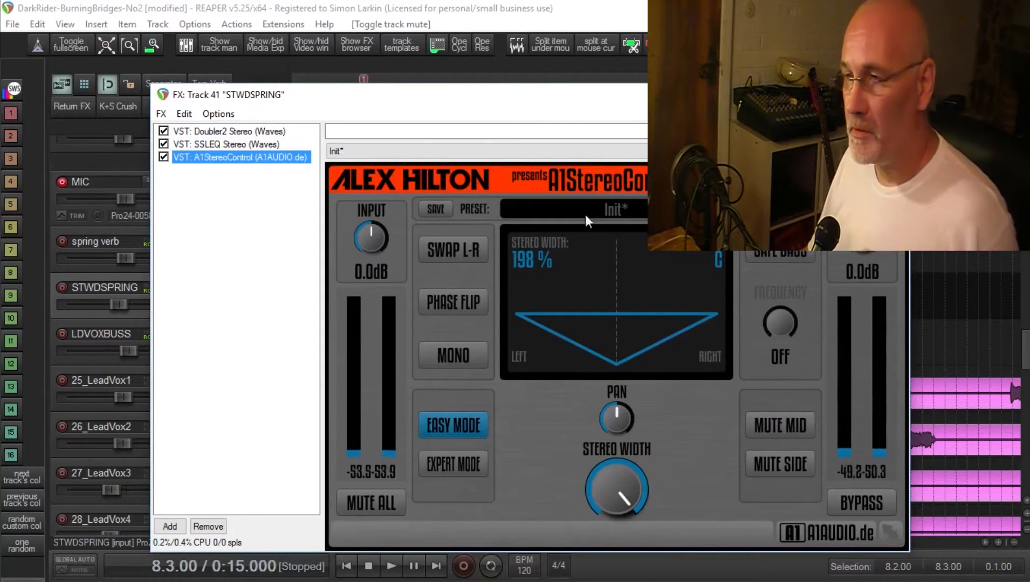
mouse_move(615, 515)
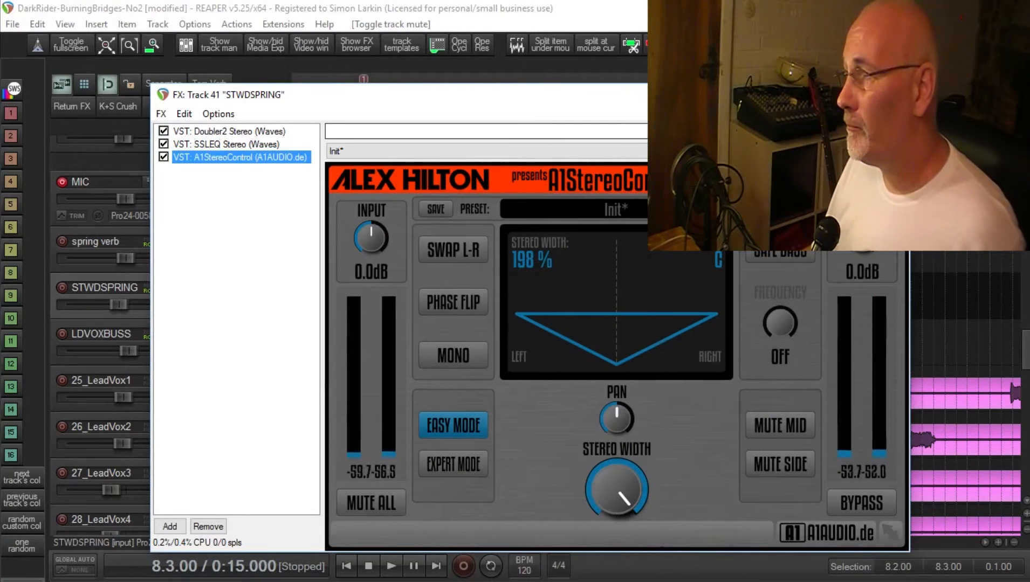
click(893, 94)
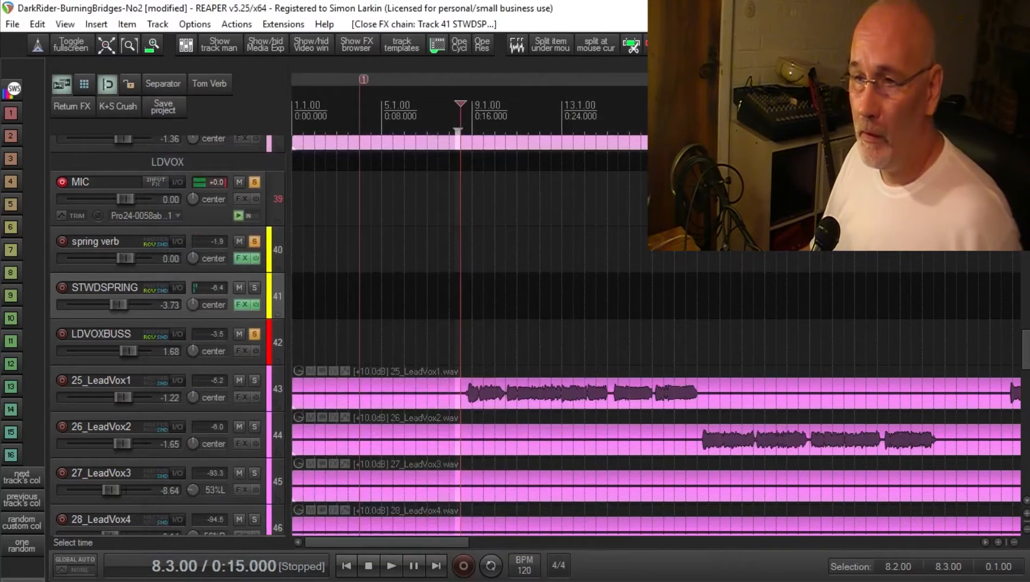
- Solo the STWDSPRING track and play the vocals through it, removing the solo and muting it during playback for comparison
click(254, 289)
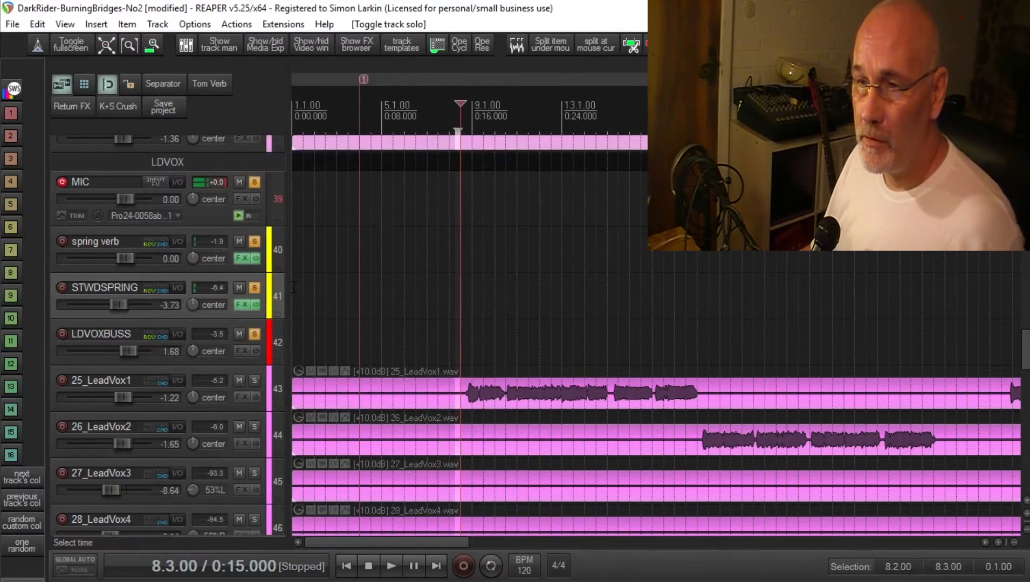
key(space)
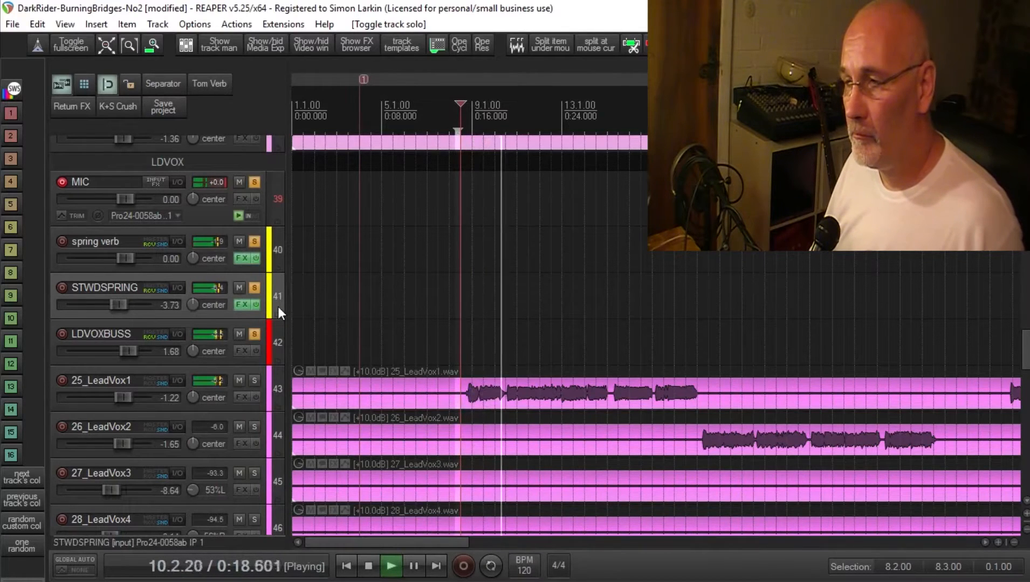
click(255, 288)
click(242, 287)
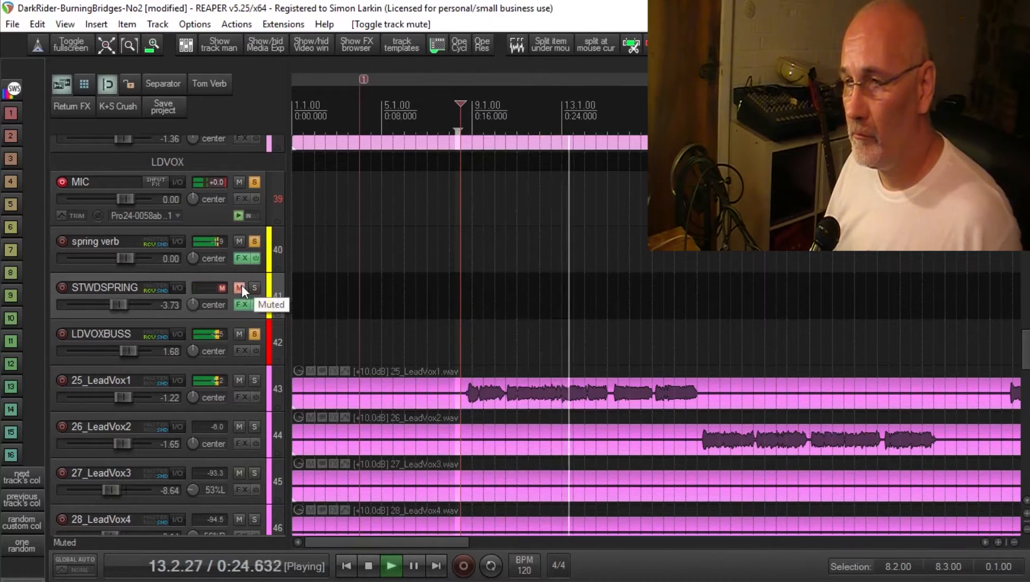
- Mute the spring verb track, toggle its solo off and on during playback, stop, and solo the STWDSPRING track
click(242, 241)
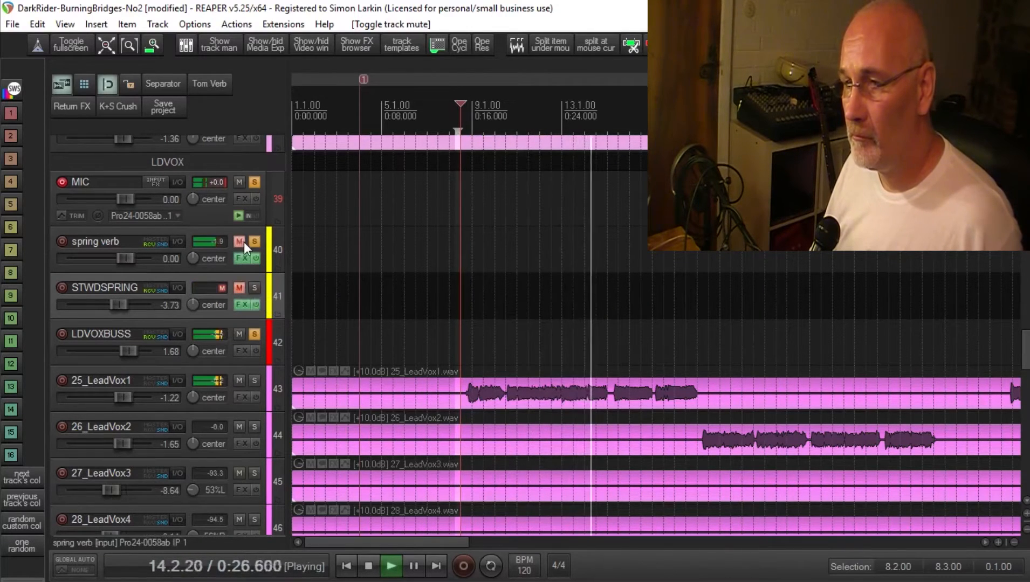
click(252, 238)
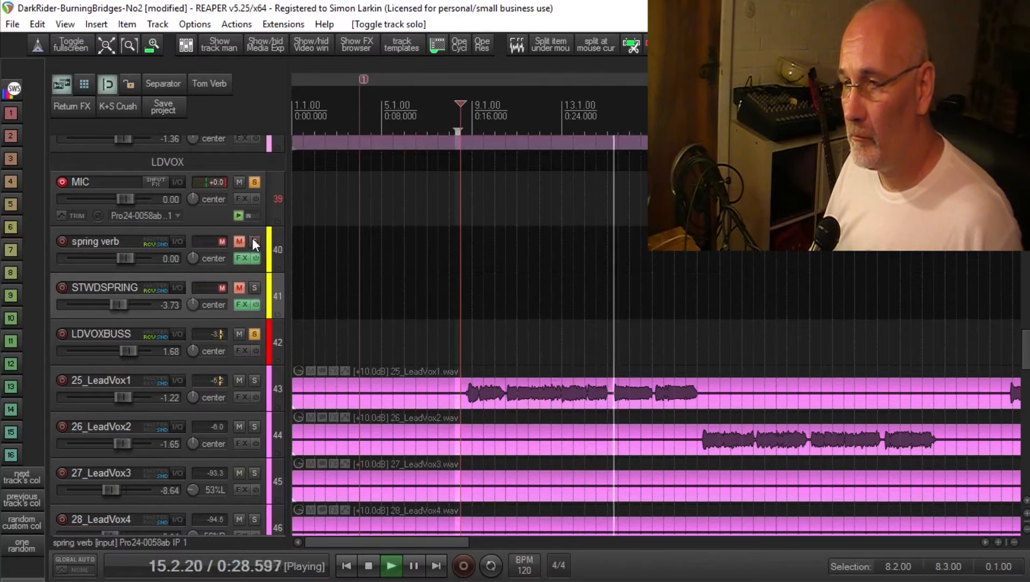
click(252, 241)
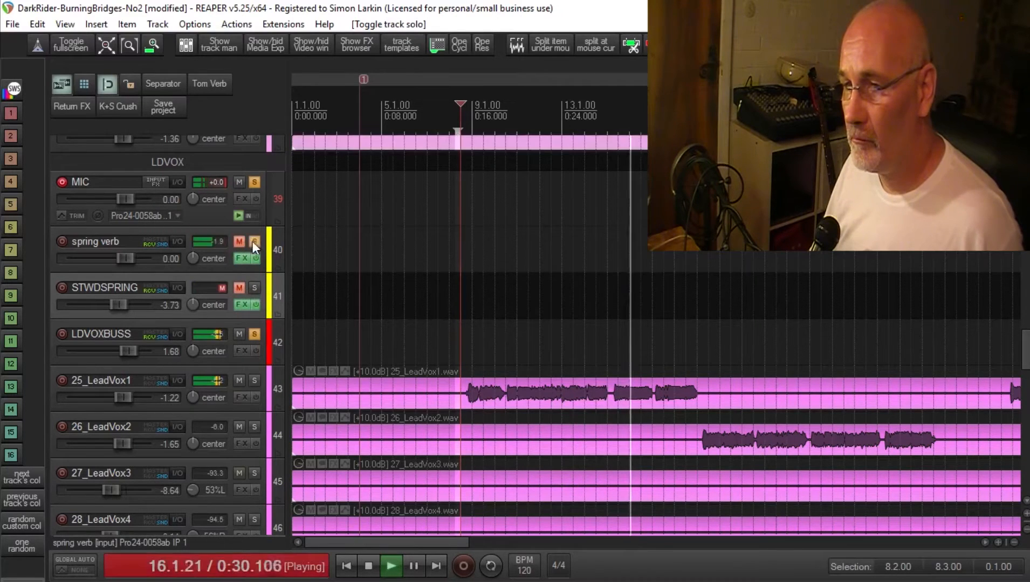
key(space)
click(255, 288)
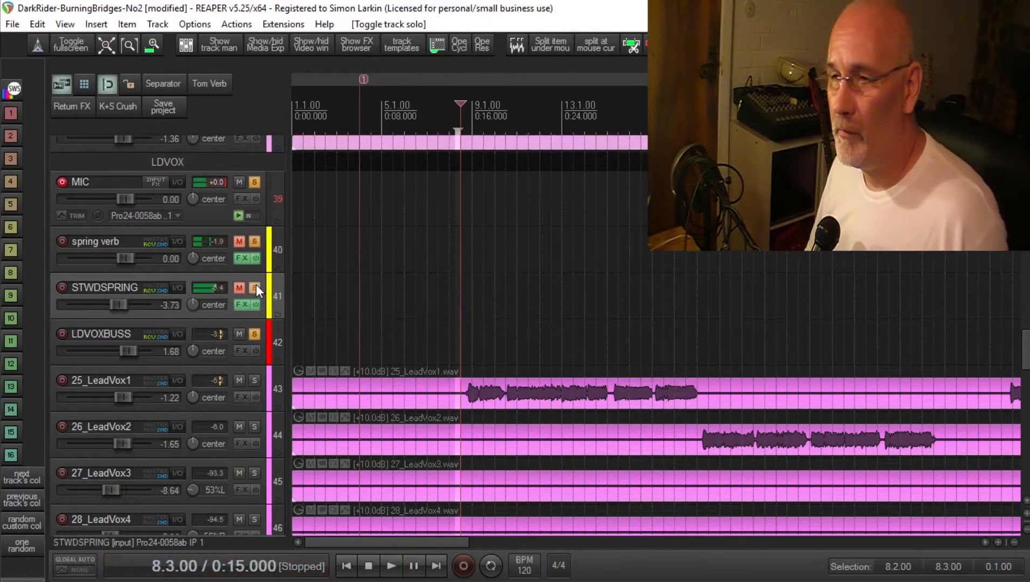
- Examine the ReaEQ and ReaInsert settings in the spring verb track's effects chain
click(240, 258)
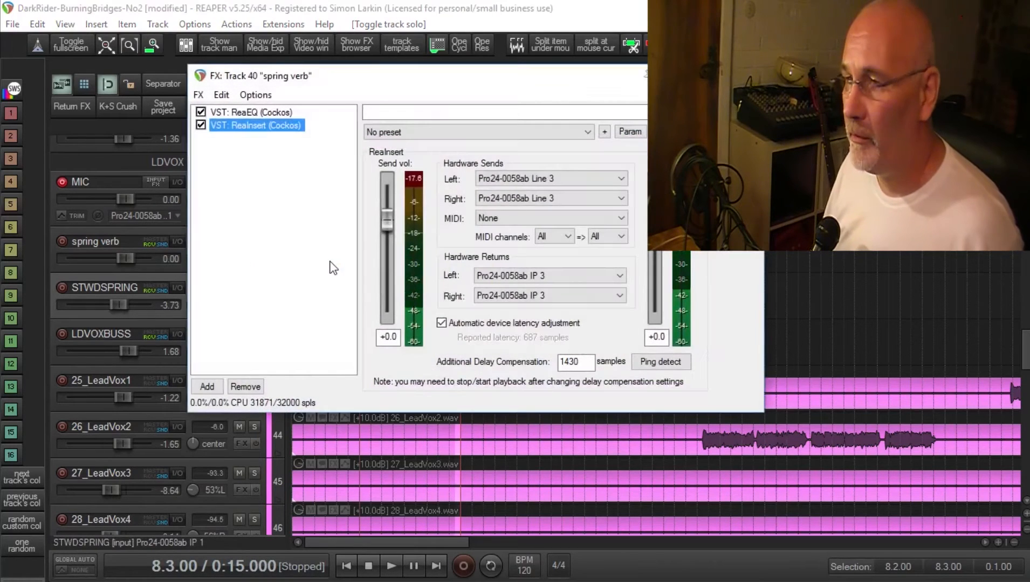
click(262, 112)
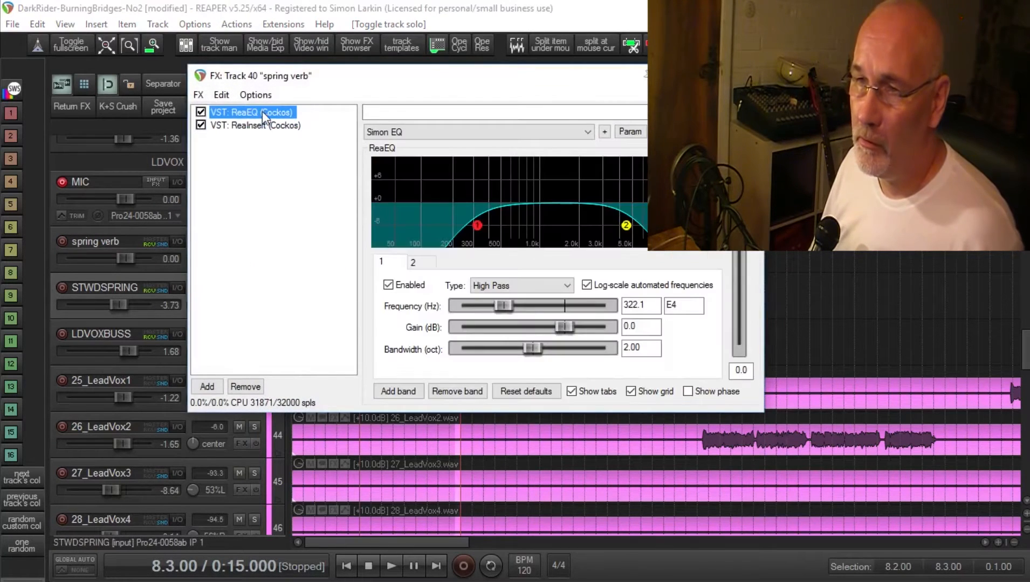
drag(352, 82, 599, 96)
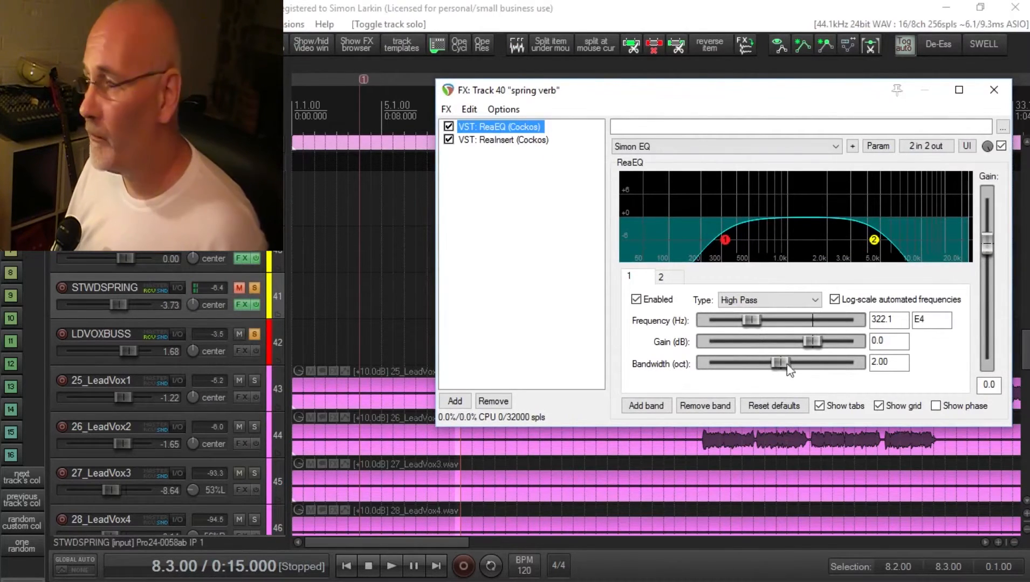
click(506, 141)
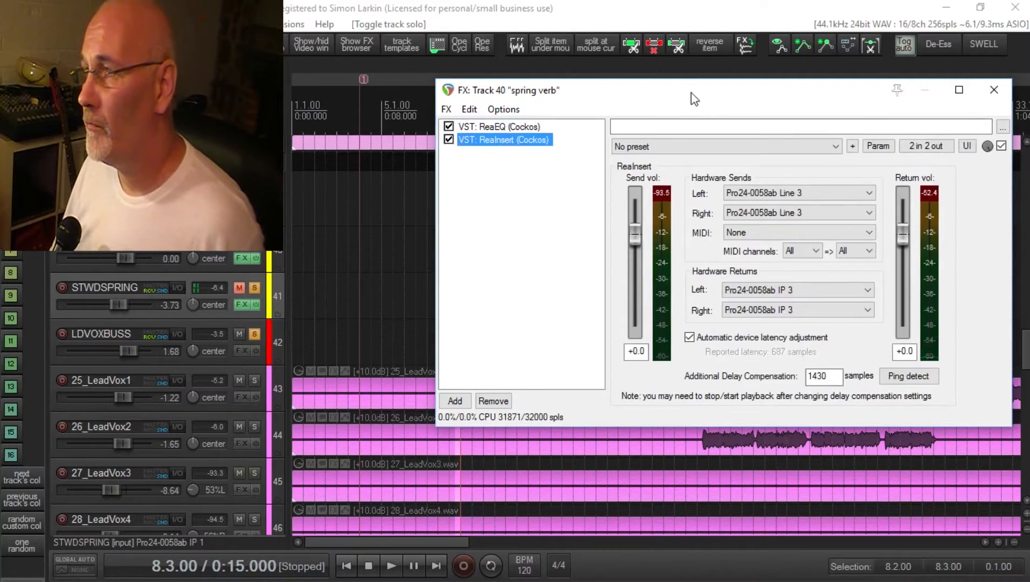
- Ping-detect ReaInsert's additional delay compensation on the spring verb track, start playback and close the effects chain
drag(691, 99, 445, 147)
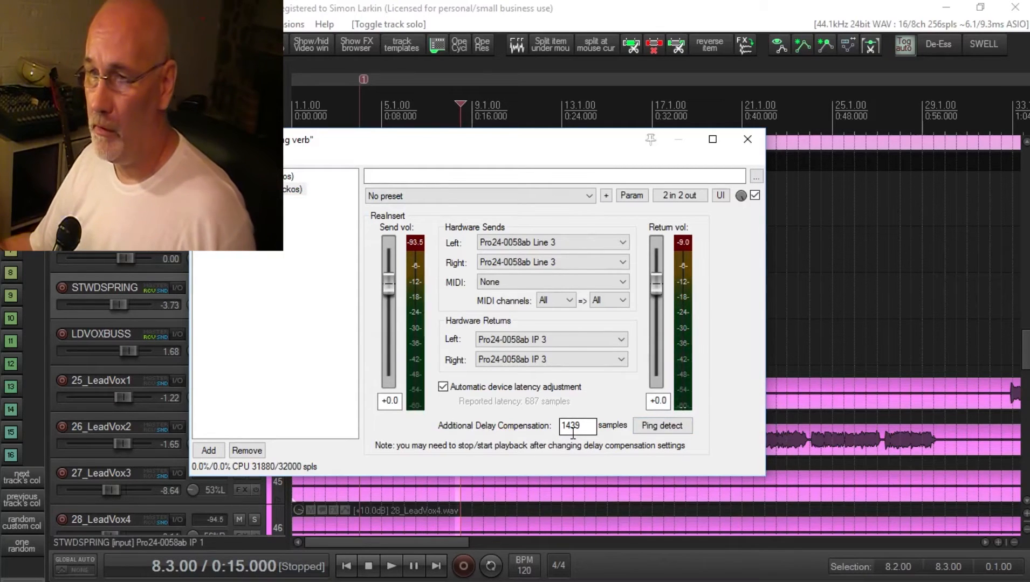
key(space)
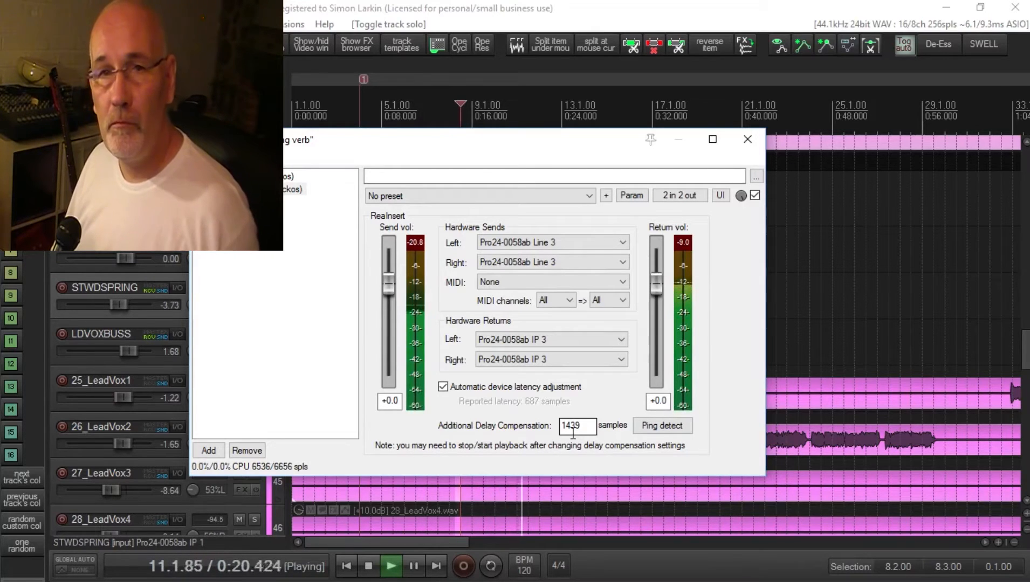
click(748, 139)
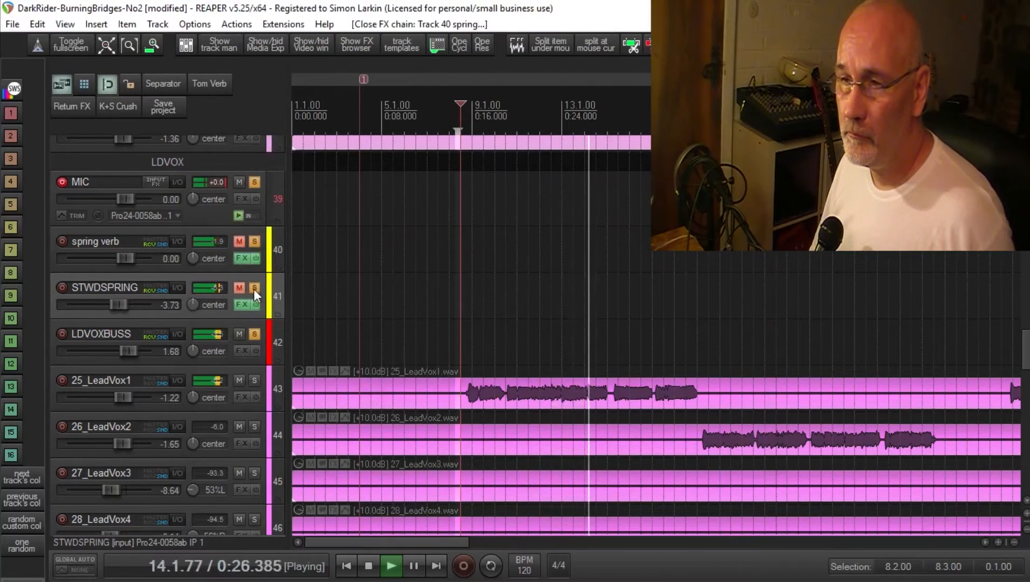
- Compare the vocals without the STWDSPRING solo during playback, stop playback and solo that track again
click(253, 289)
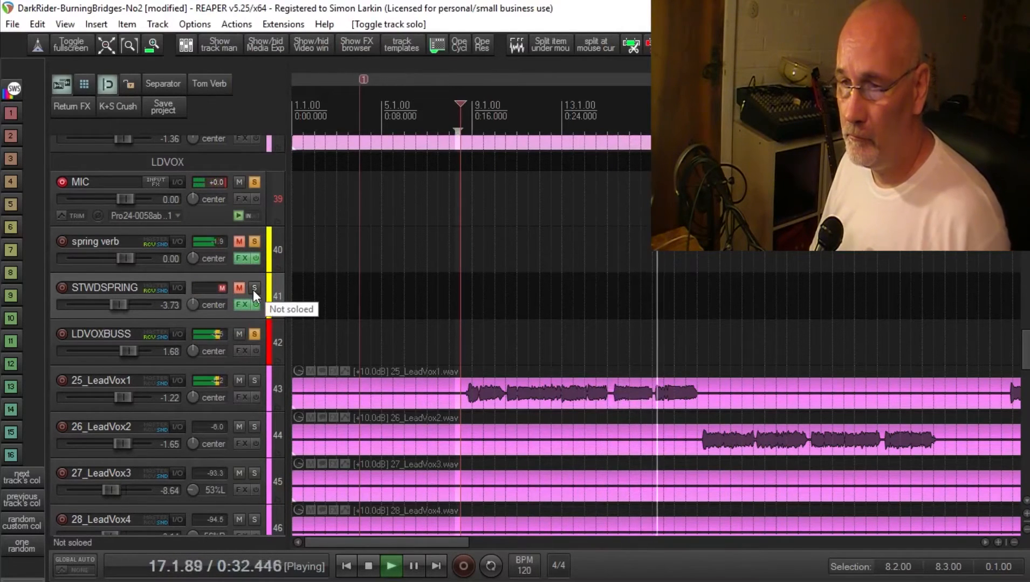
key(space)
click(254, 289)
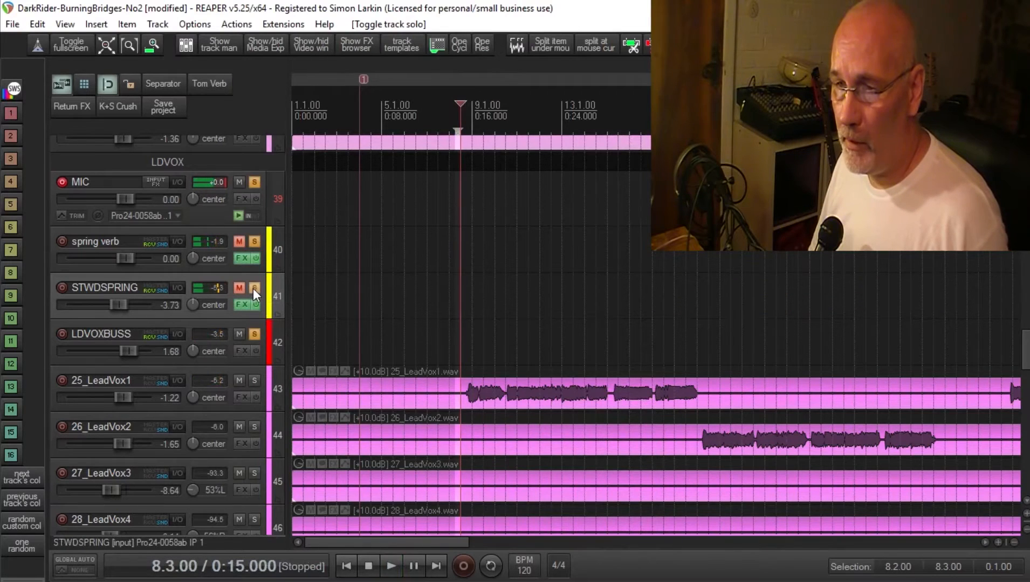
- Review the A1StereoControl stereo width on the STWDSPRING track during playback, closing its effects chain and stopping
click(241, 304)
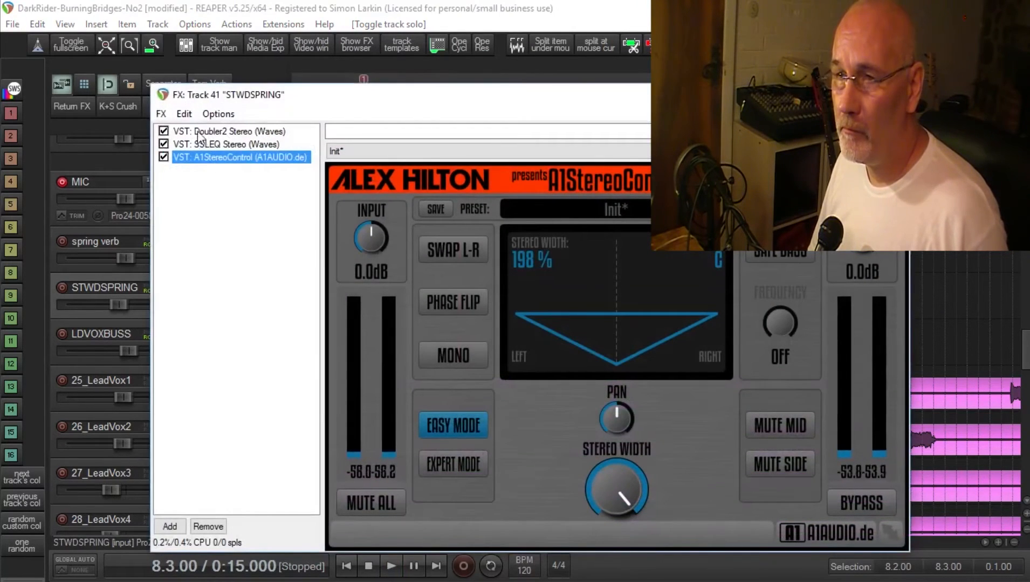
key(space)
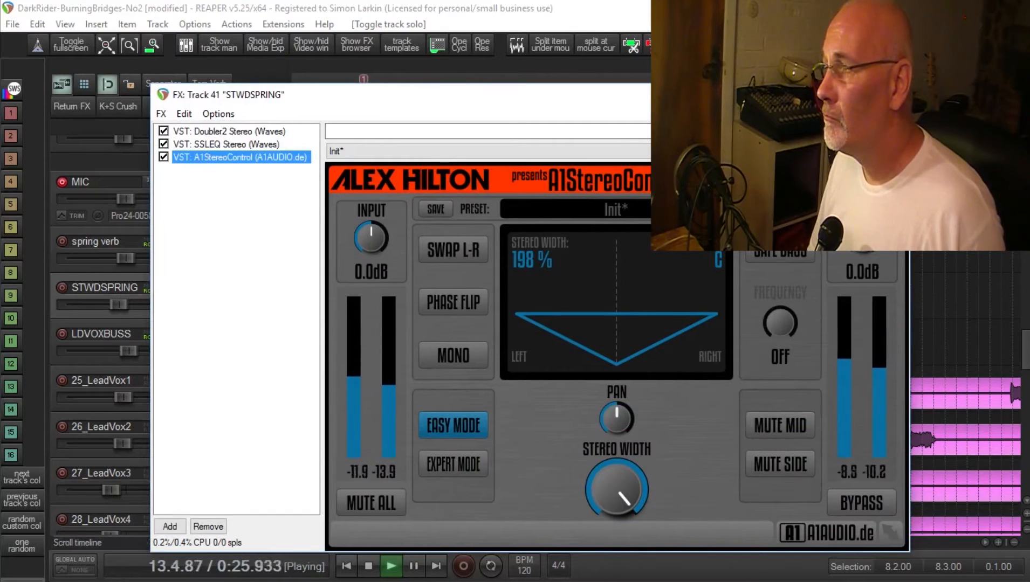
click(893, 94)
key(space)
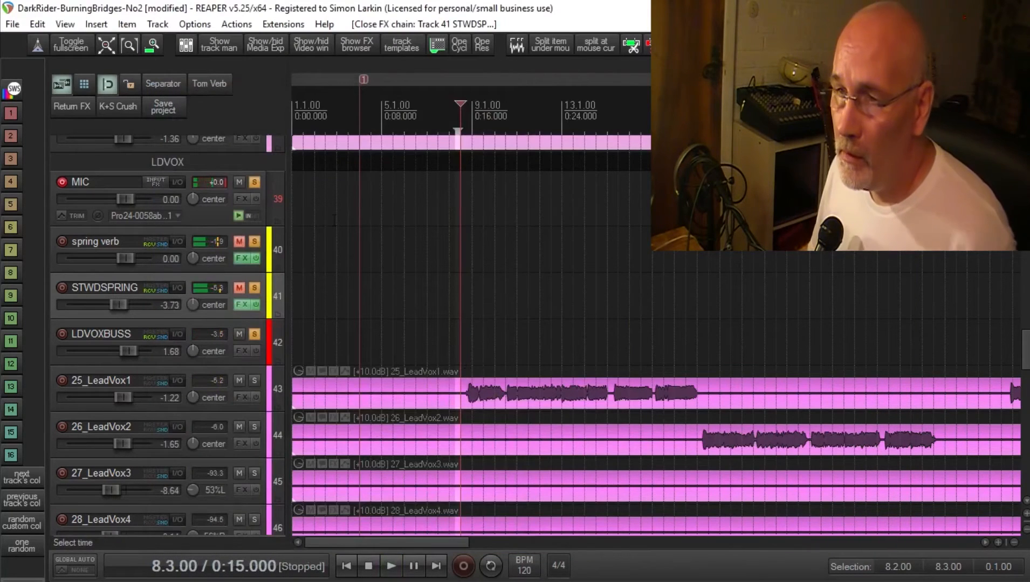
- Remove the solo from the MIC, spring verb, STWDSPRING and LDVOXBUSS tracks
click(255, 182)
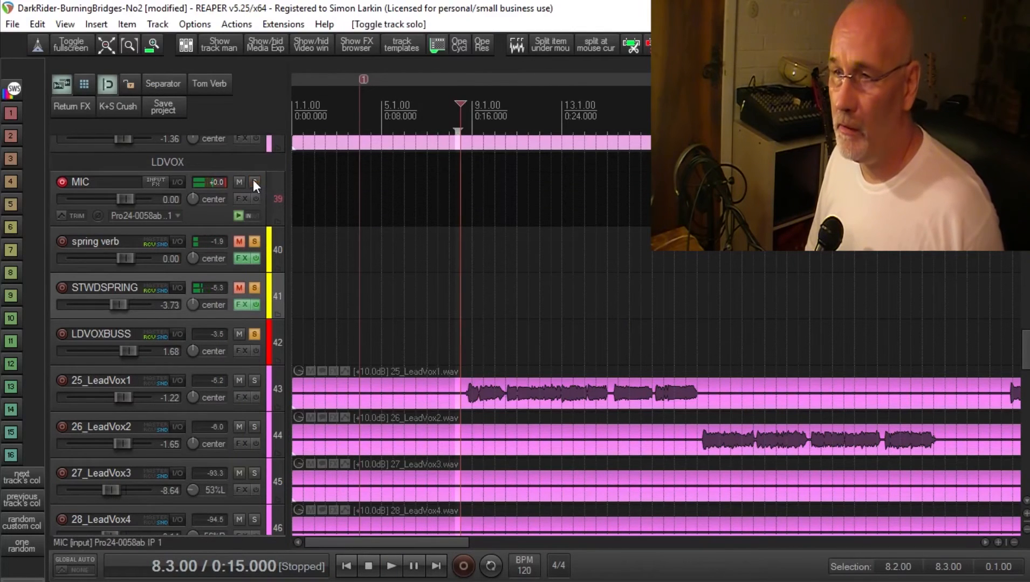
click(254, 241)
click(254, 288)
click(254, 334)
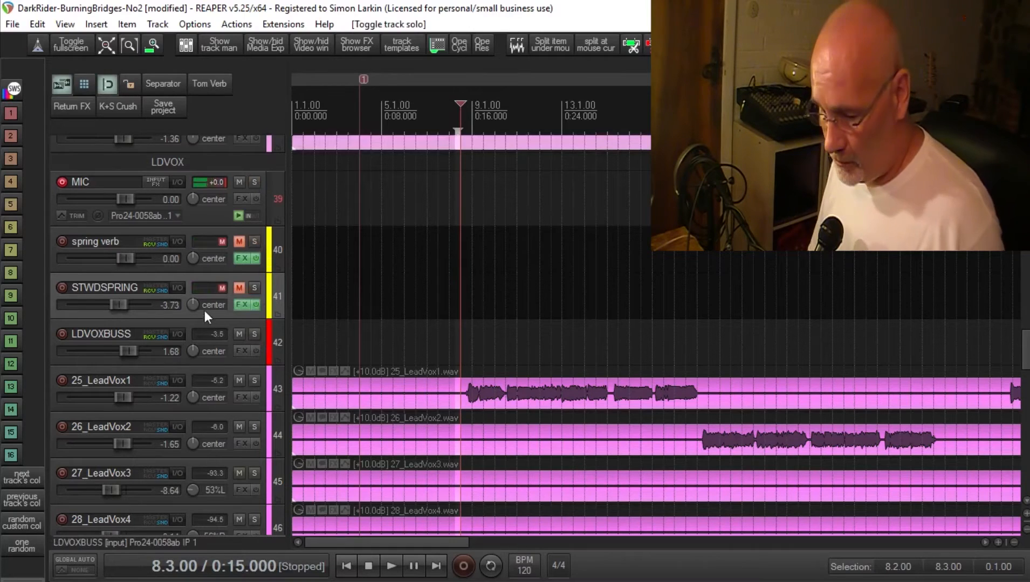
- Unmute the spring verb and STWDSPRING tracks and play the vocals in the full mix
key(space)
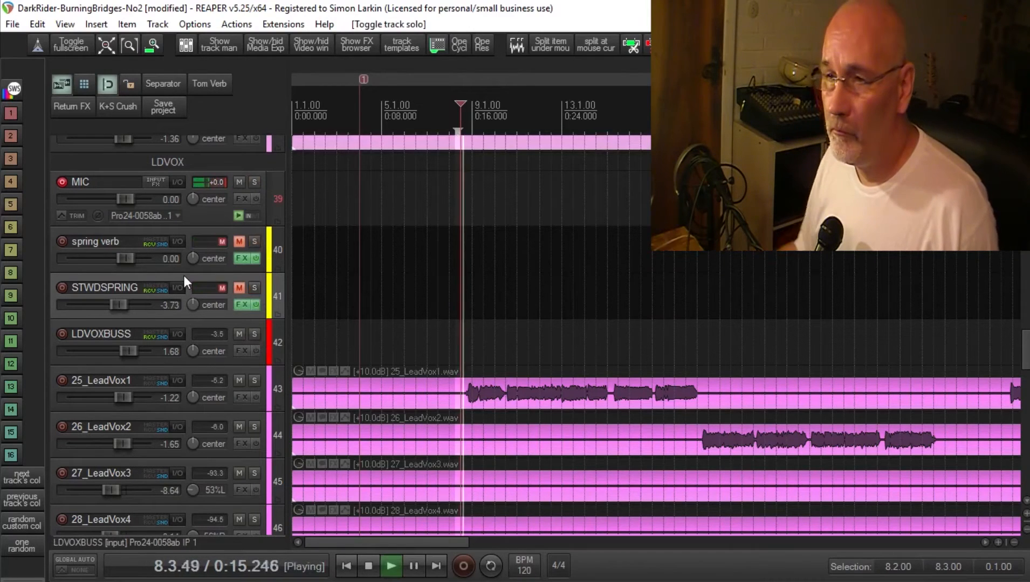
key(space)
click(238, 242)
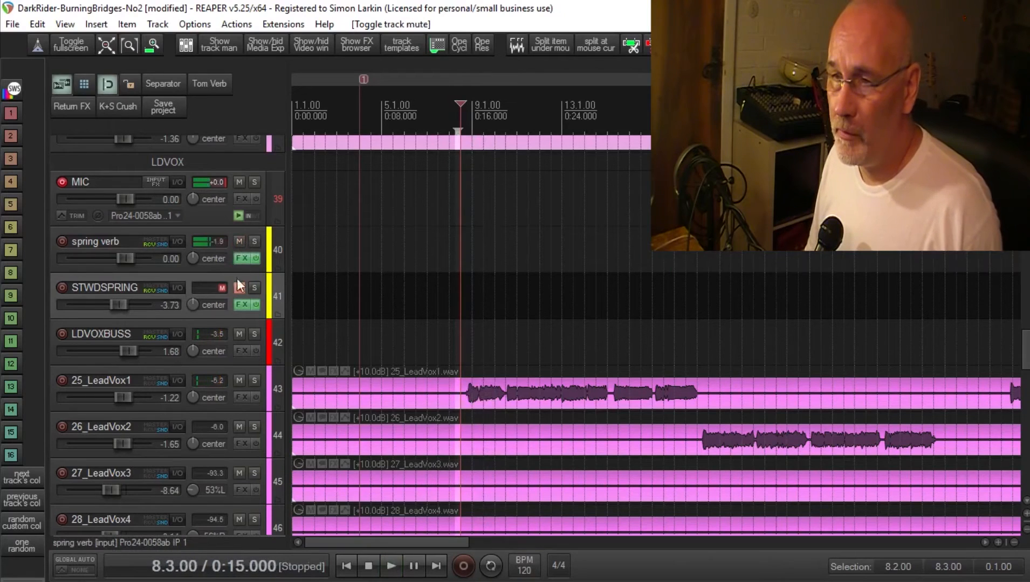
click(239, 288)
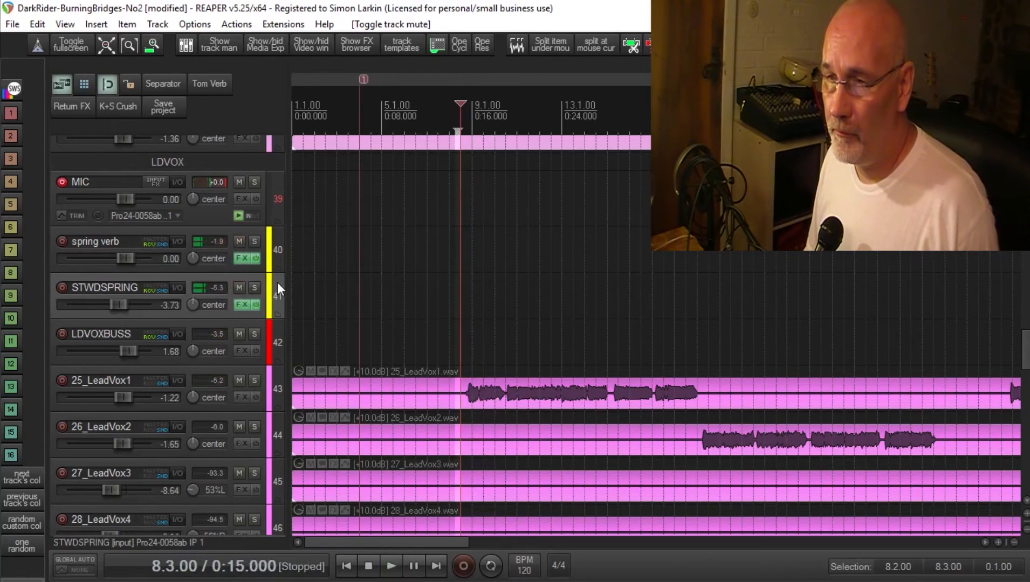
key(space)
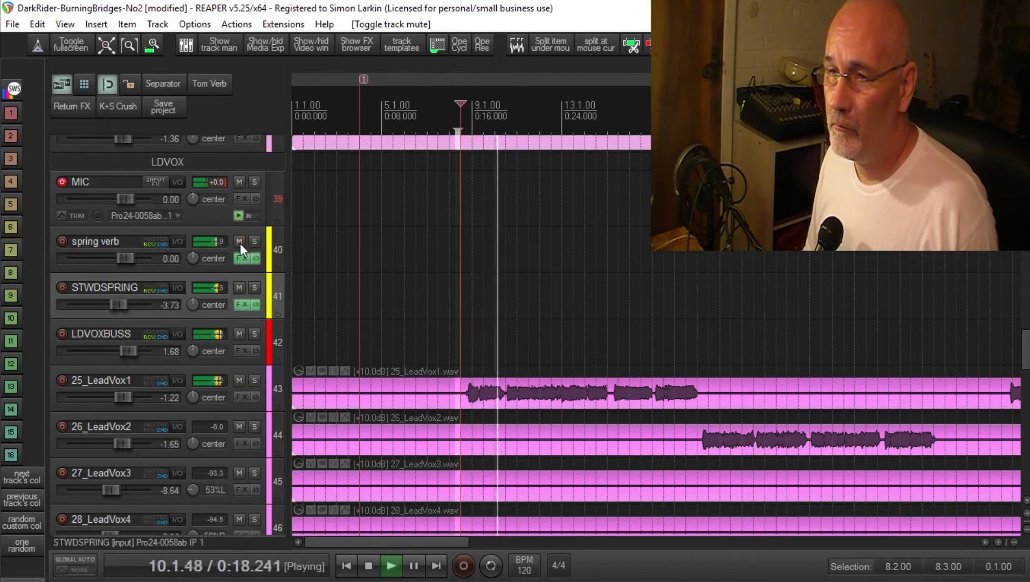
key(space)
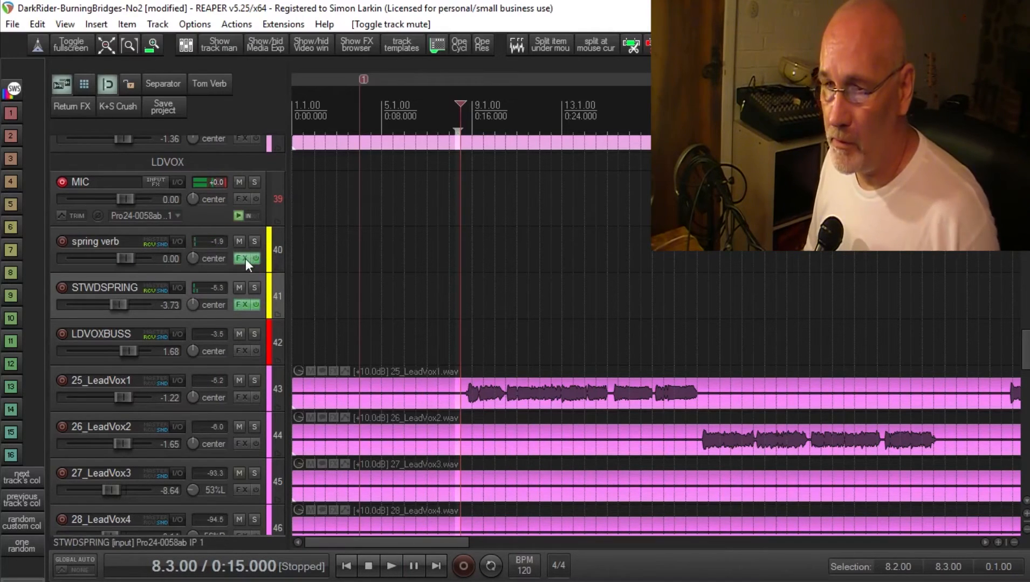
- Play the mix while muting and unmuting first the spring verb track and then STWDSPRING for comparison
key(space)
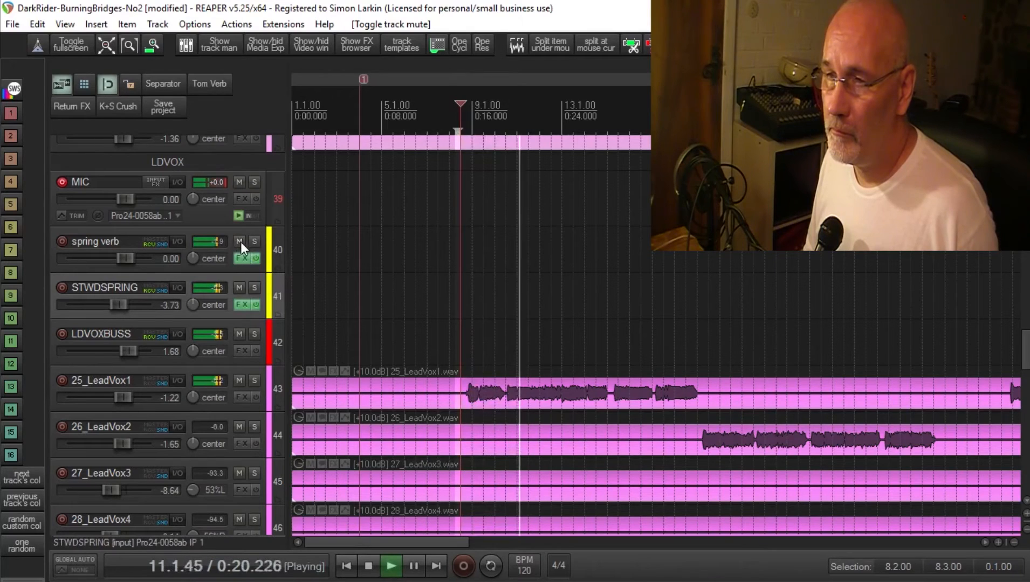
click(241, 238)
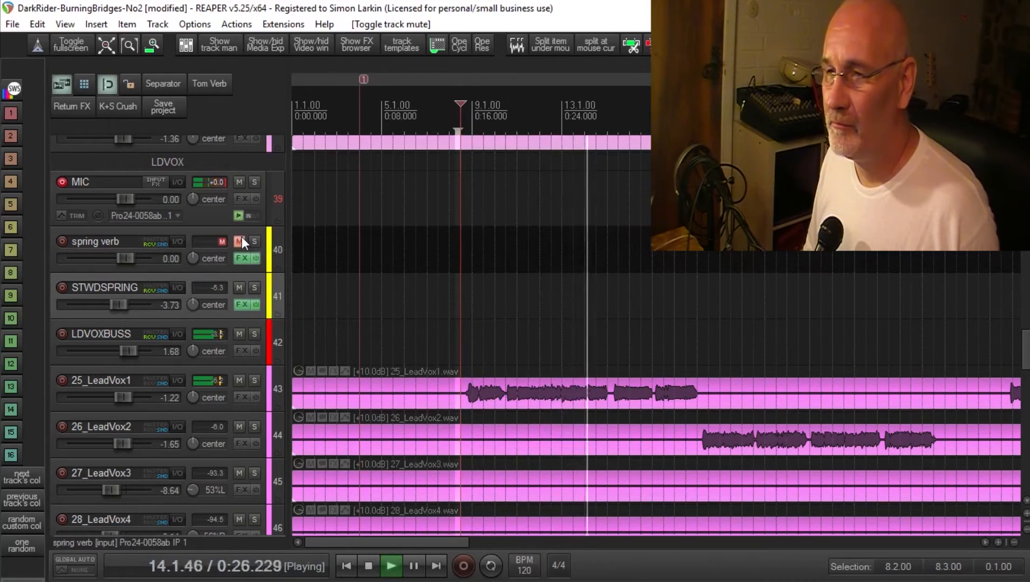
click(241, 237)
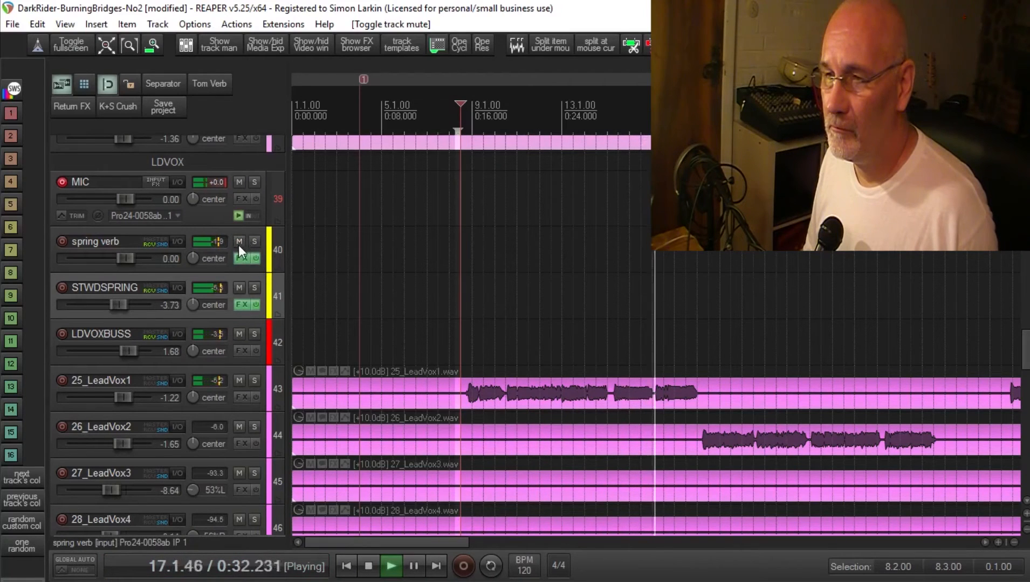
click(241, 288)
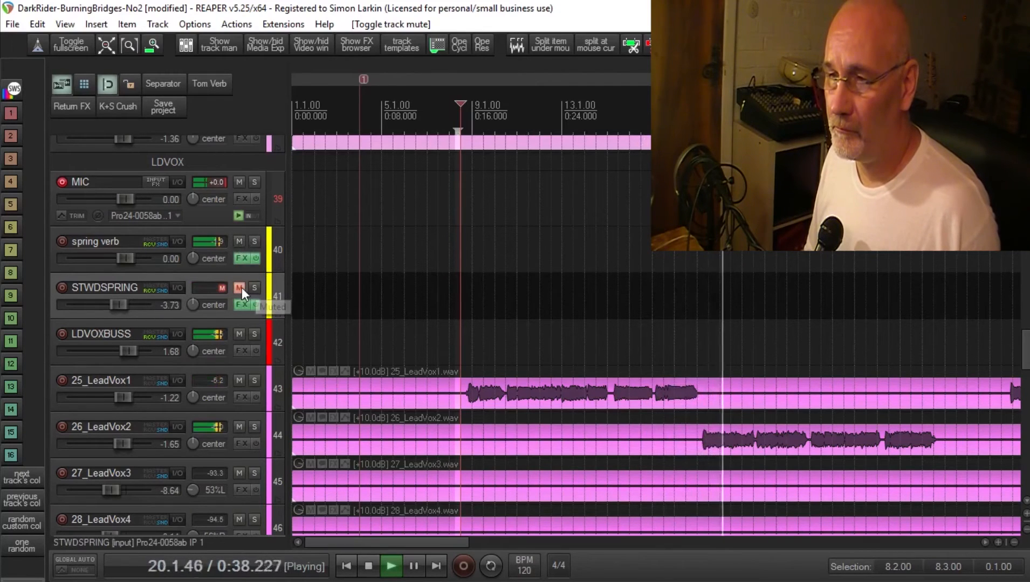
click(242, 287)
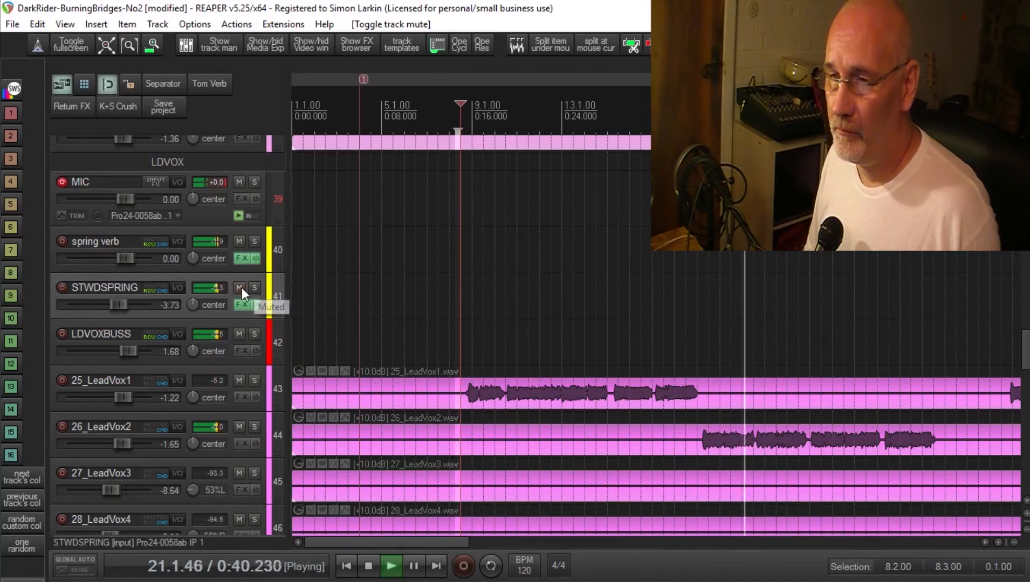
- Lower the STWDSPRING track's volume to -10.6 dB and the spring verb track's volume to -5.89 dB
drag(118, 305, 106, 309)
click(121, 266)
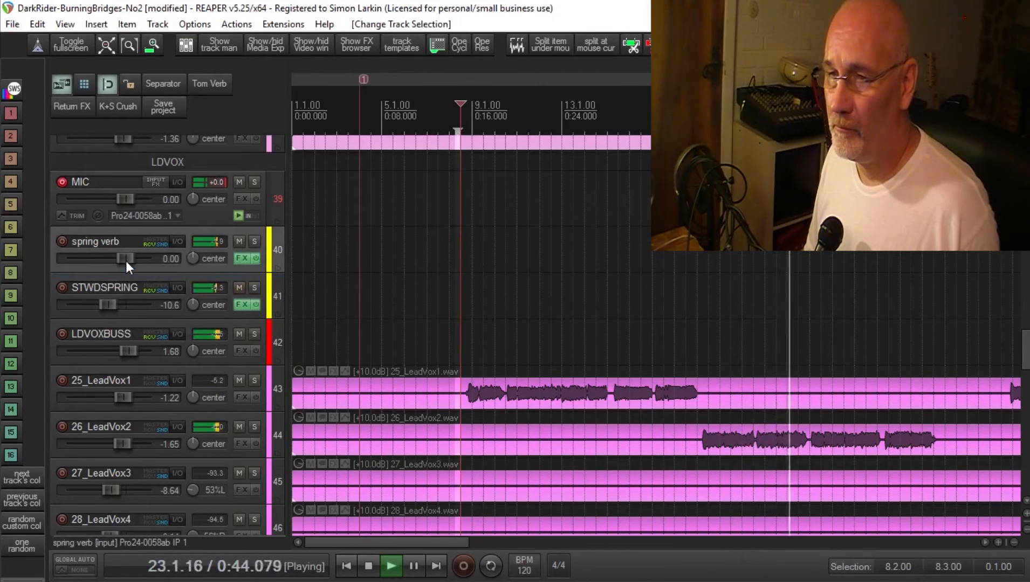
mouse_move(126, 261)
mouse_down()
mouse_move(112, 263)
mouse_move(119, 259)
mouse_up()
- Mute and unmute the spring verb track at its reduced level to compare the sound, and stop playback
click(237, 242)
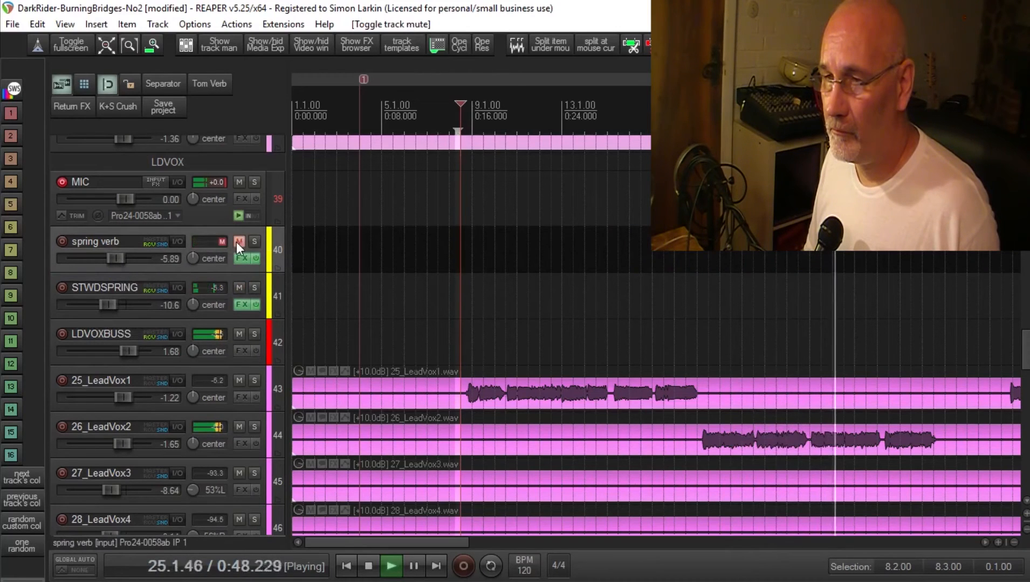
click(236, 242)
key(space)
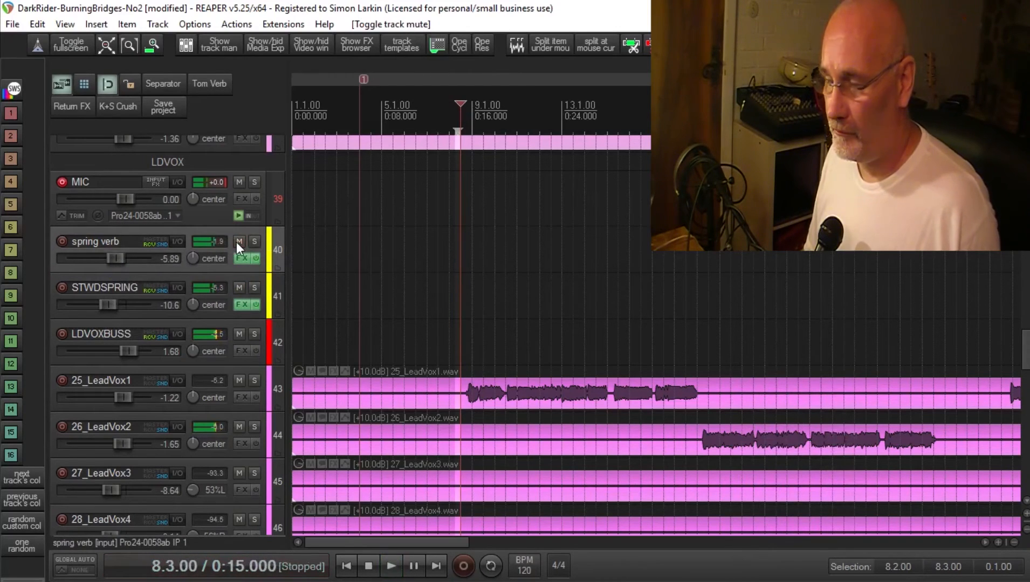